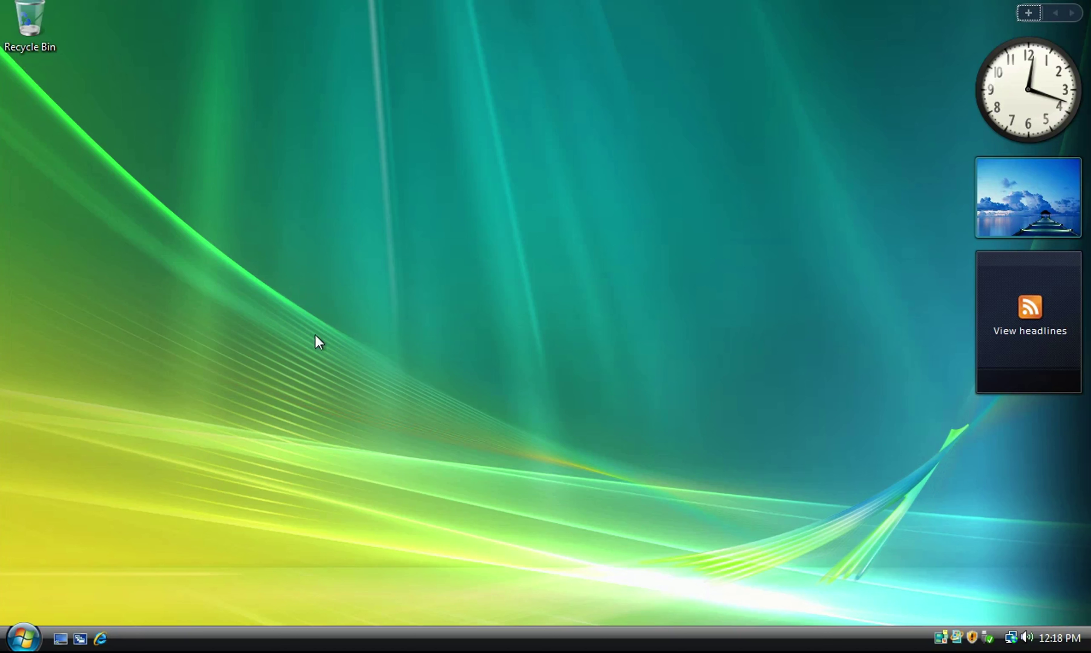
- Open Manage Accounts via Control Panel's 'Add or remove user accounts', approving the UAC prompt
{"action": "left_click", "coordinate": [32, 637]}
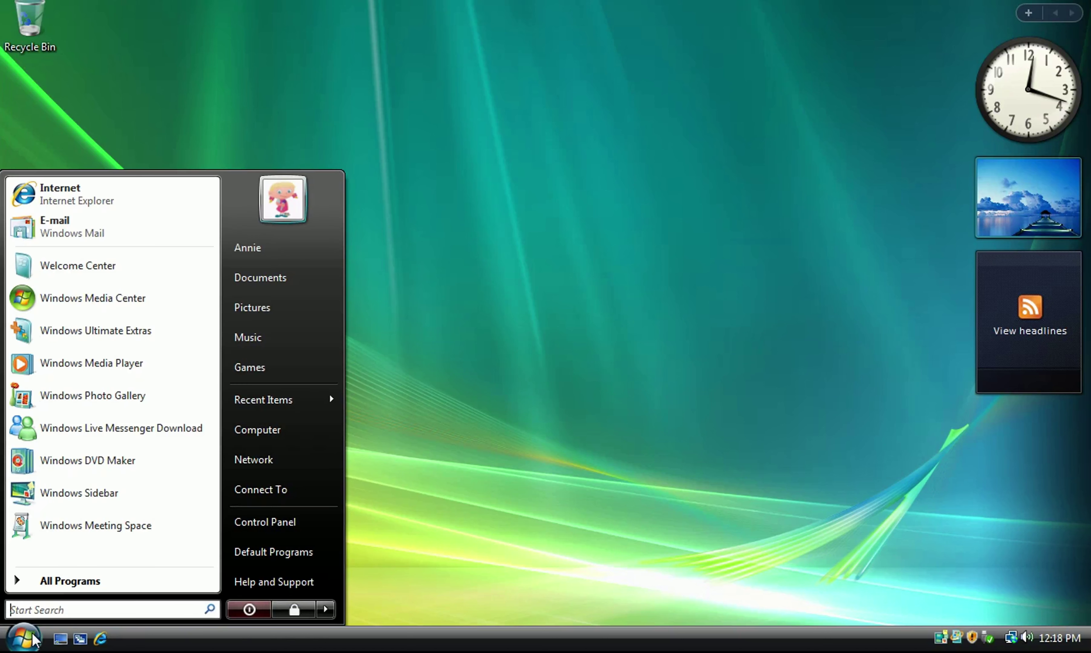
{"action": "left_click", "coordinate": [256, 521]}
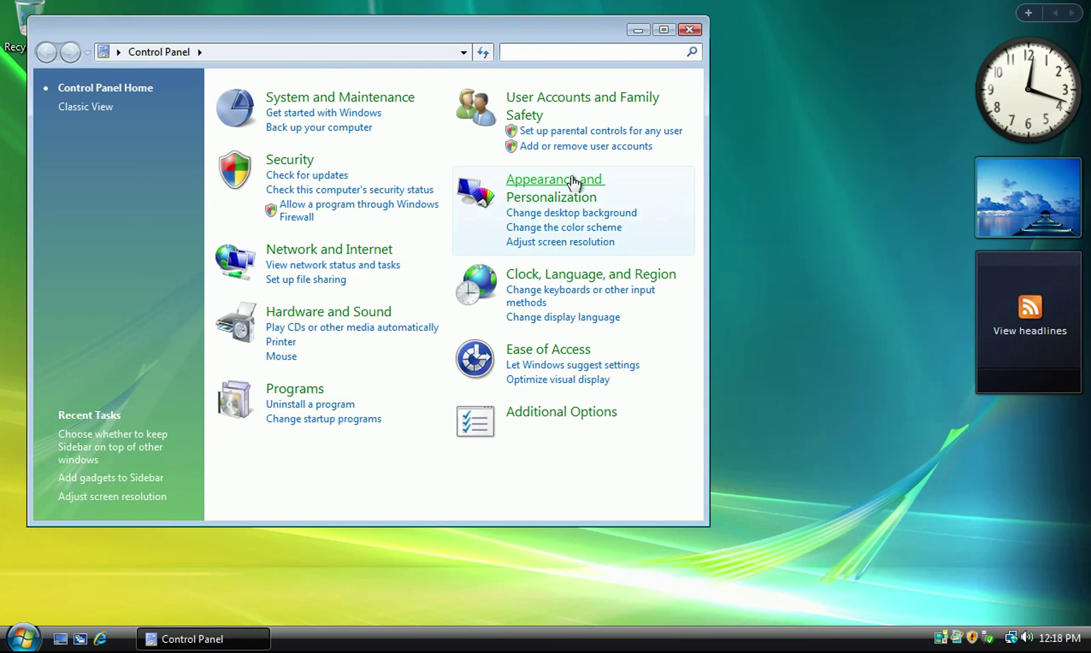
{"action": "left_click", "coordinate": [591, 147]}
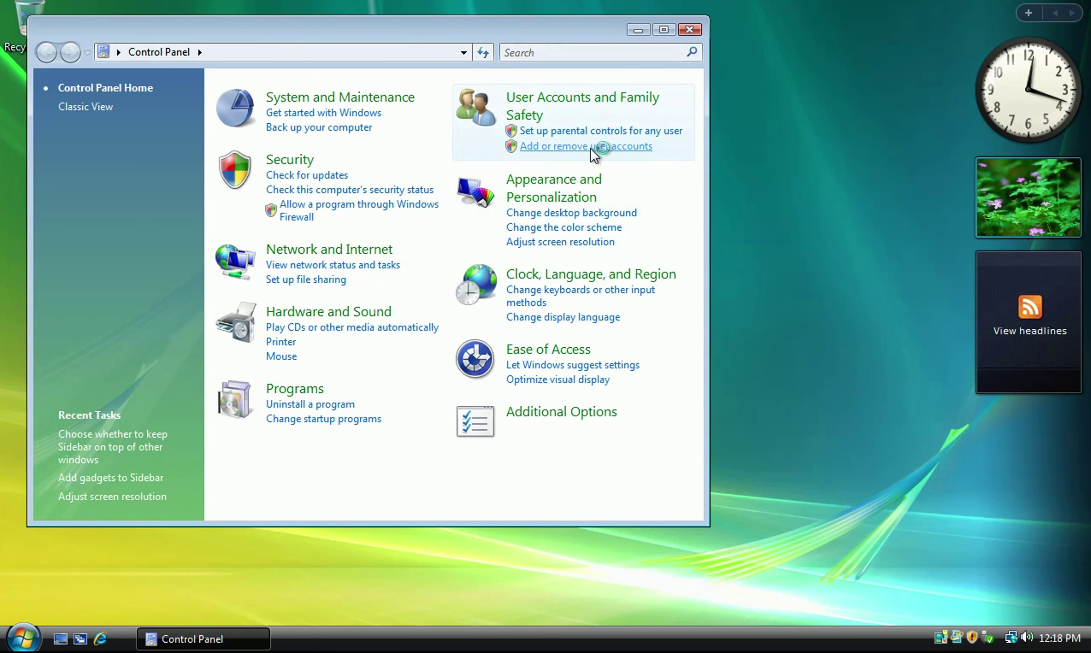
{"action": "left_click", "coordinate": [496, 315]}
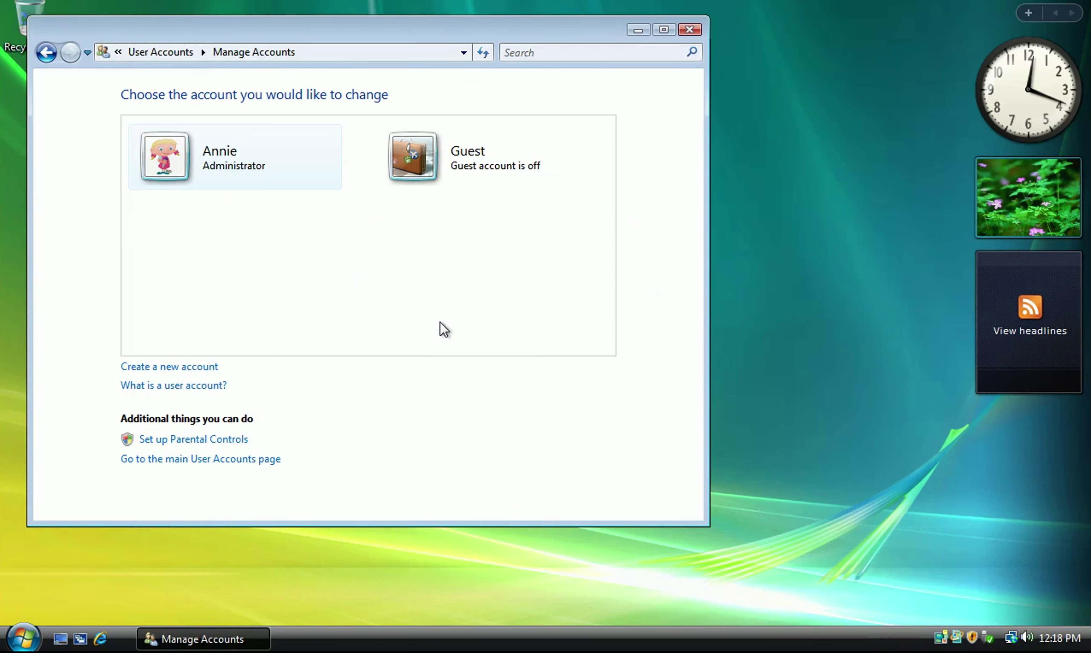
- Create a new administrator account named June
{"action": "left_click", "coordinate": [168, 367]}
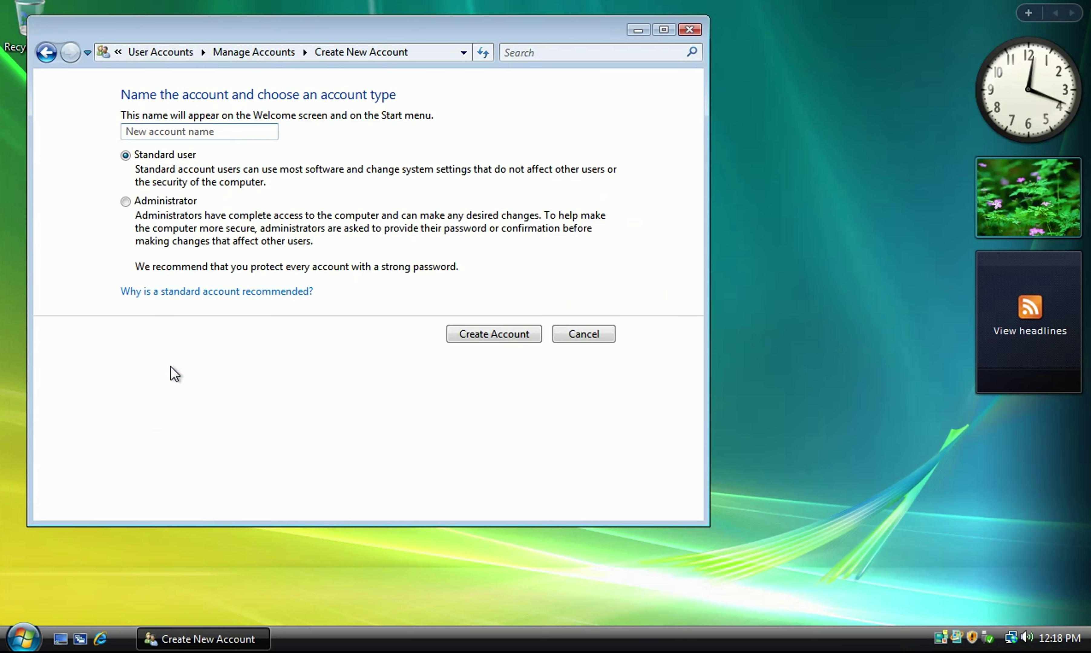
{"action": "left_click", "coordinate": [129, 201]}
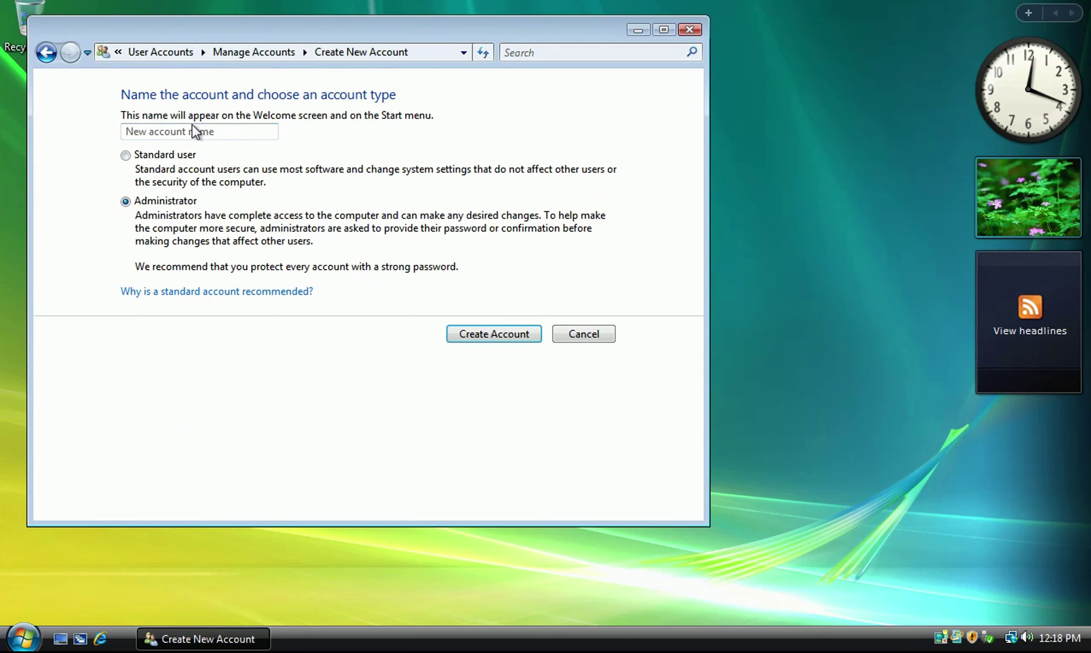
{"action": "left_click", "coordinate": [197, 134]}
{"action": "type", "text": "June"}
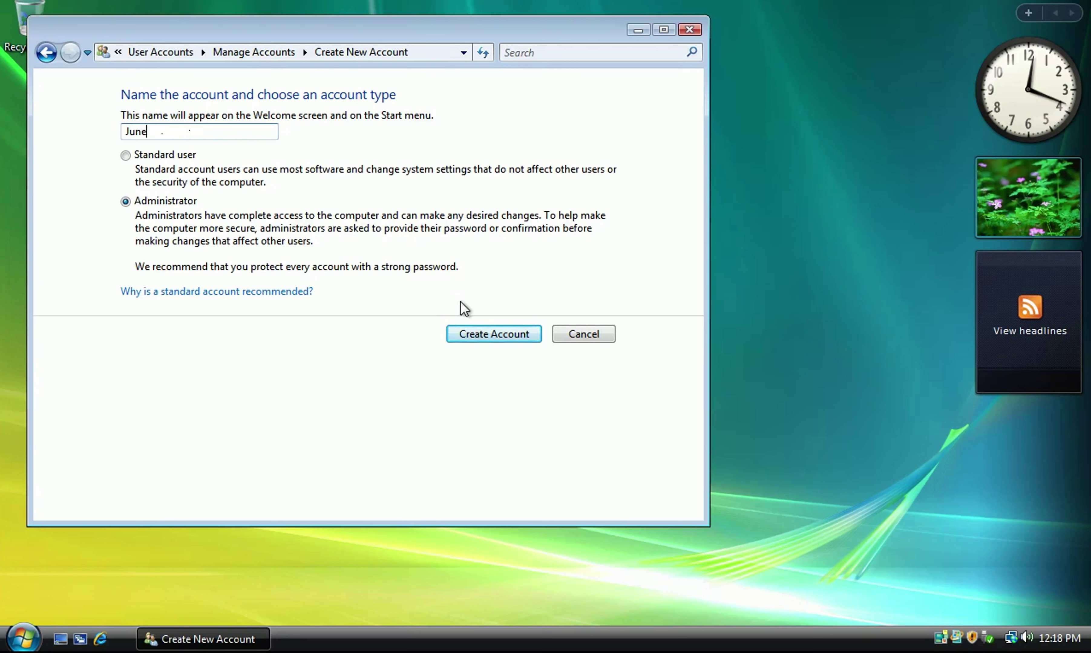
{"action": "left_click", "coordinate": [485, 339]}
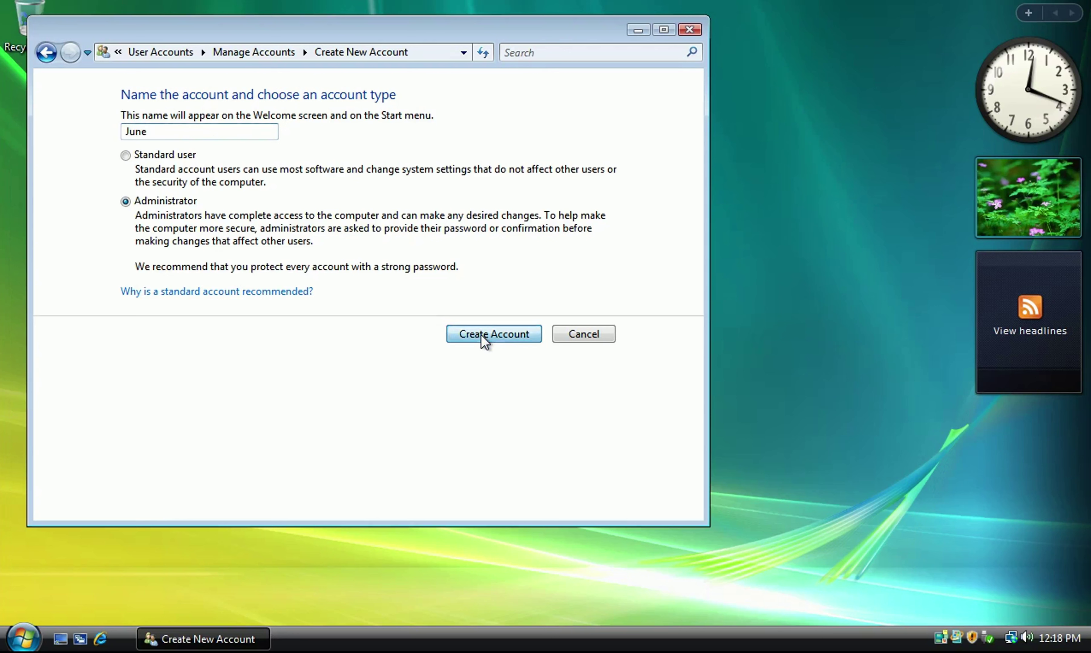
- Create a second administrator account named Leo
{"action": "left_click", "coordinate": [212, 367]}
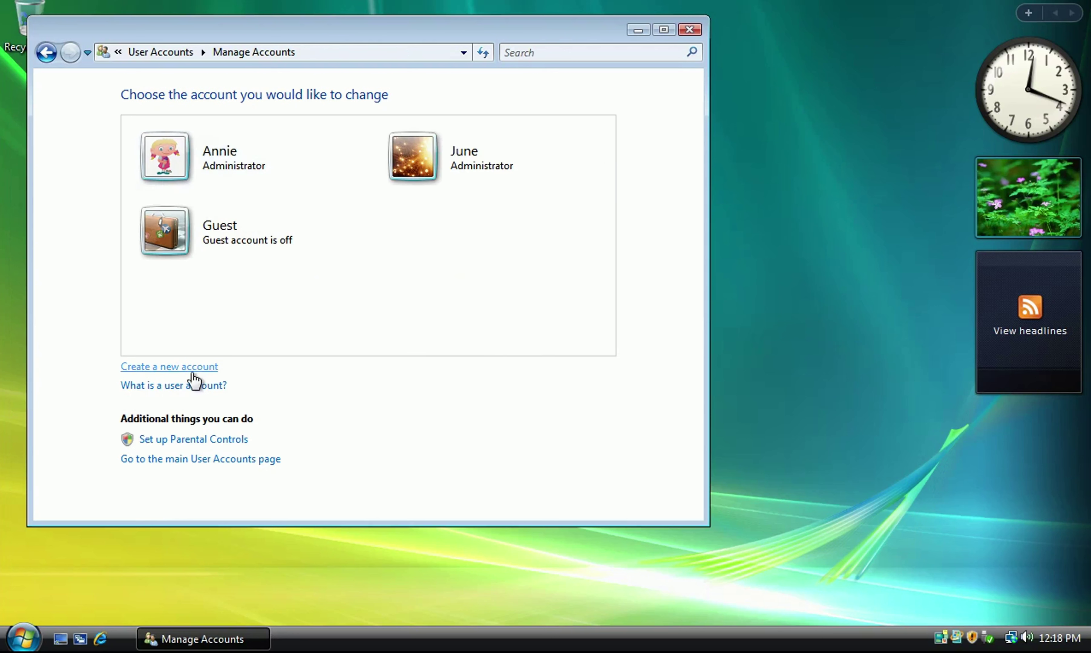
{"action": "left_click", "coordinate": [132, 202]}
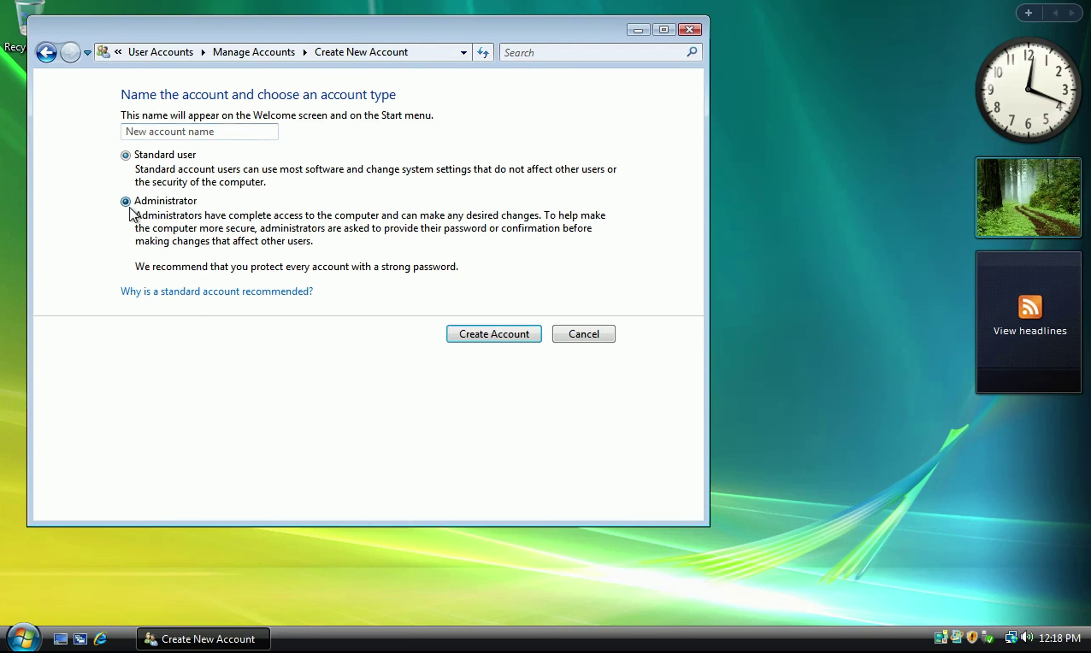
{"action": "type", "text": "Leo"}
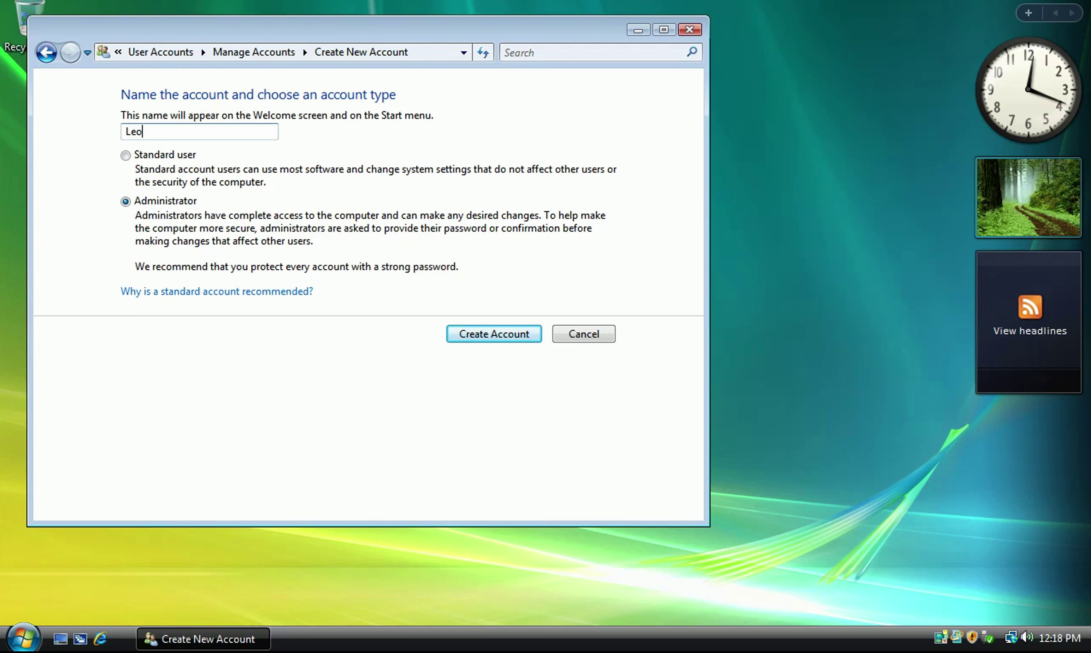
{"action": "left_click", "coordinate": [458, 342]}
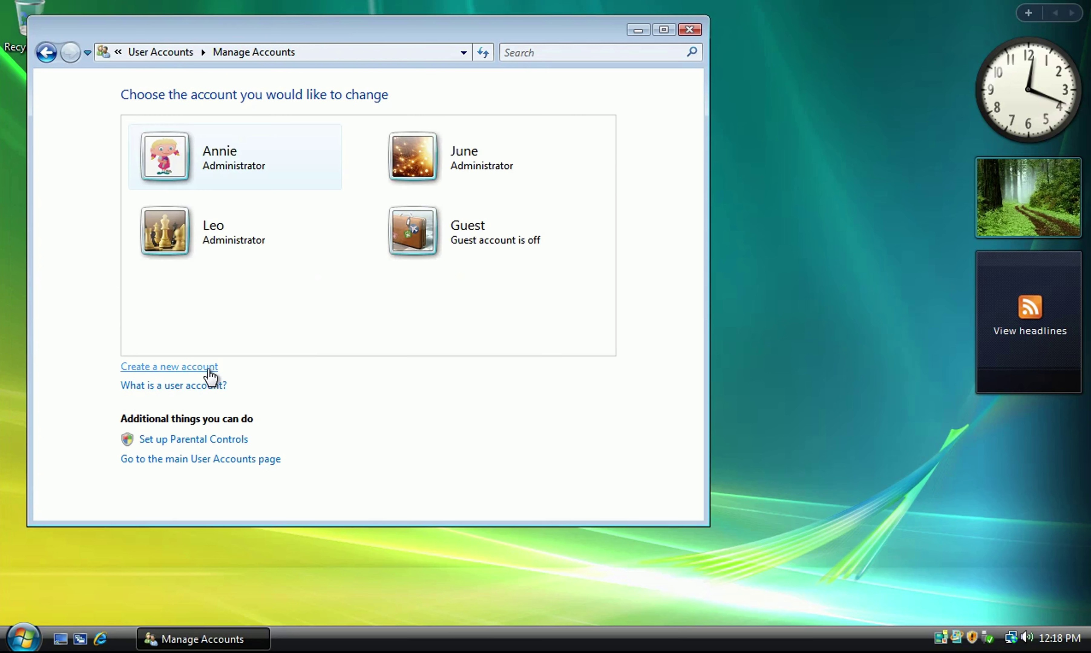
- Create a third administrator account named Quincy
{"action": "left_click", "coordinate": [218, 371]}
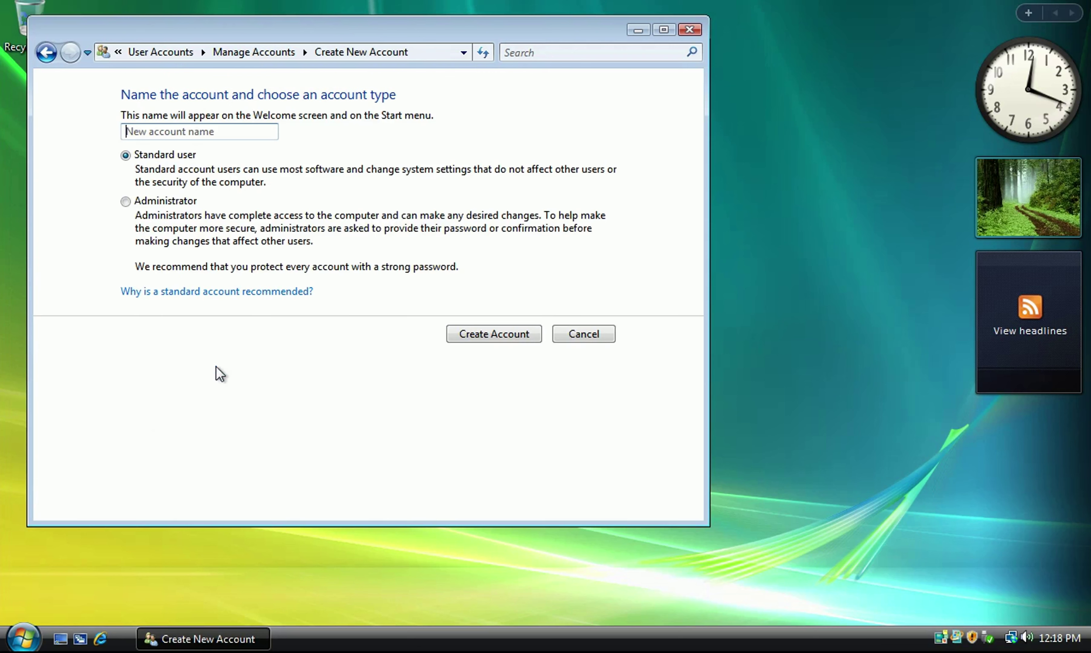
{"action": "type", "text": "Quincy"}
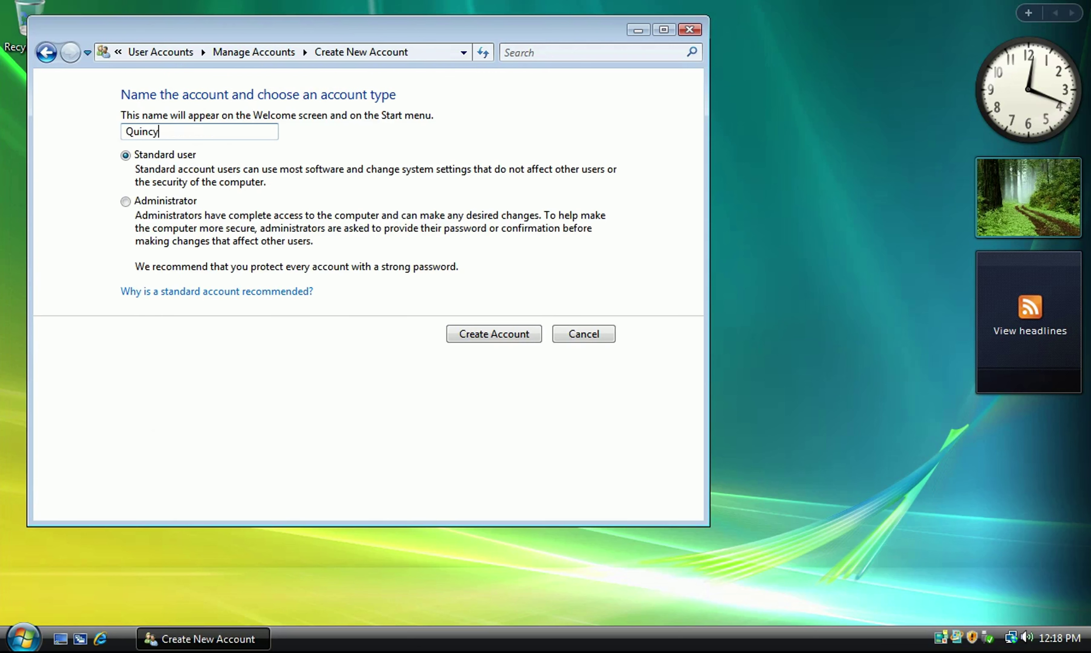
{"action": "left_click", "coordinate": [126, 201]}
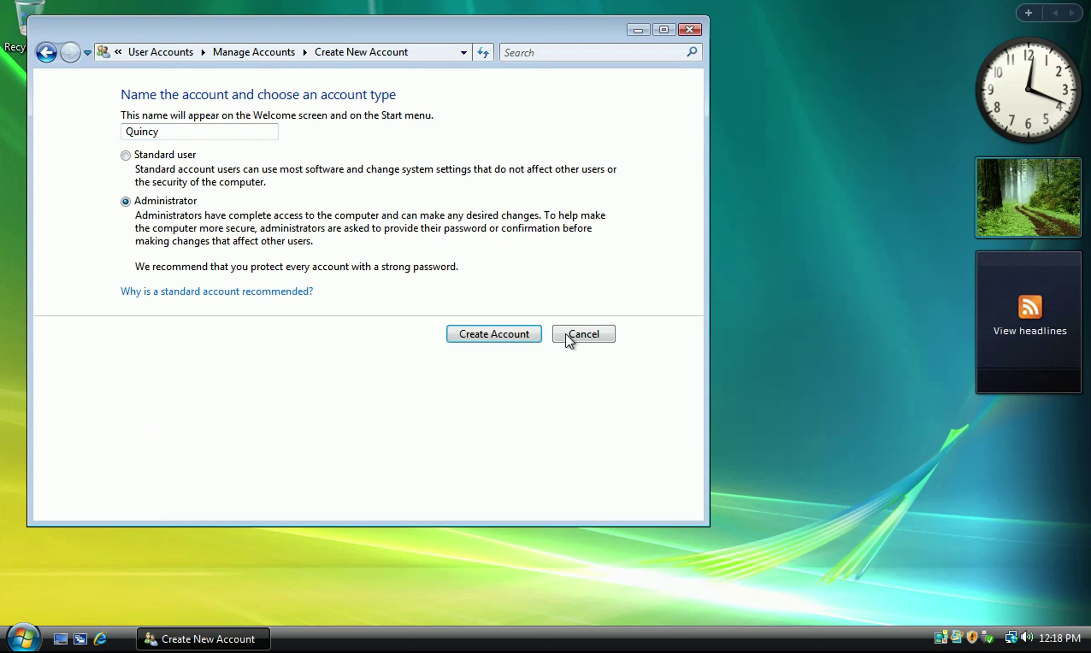
{"action": "left_click", "coordinate": [504, 327]}
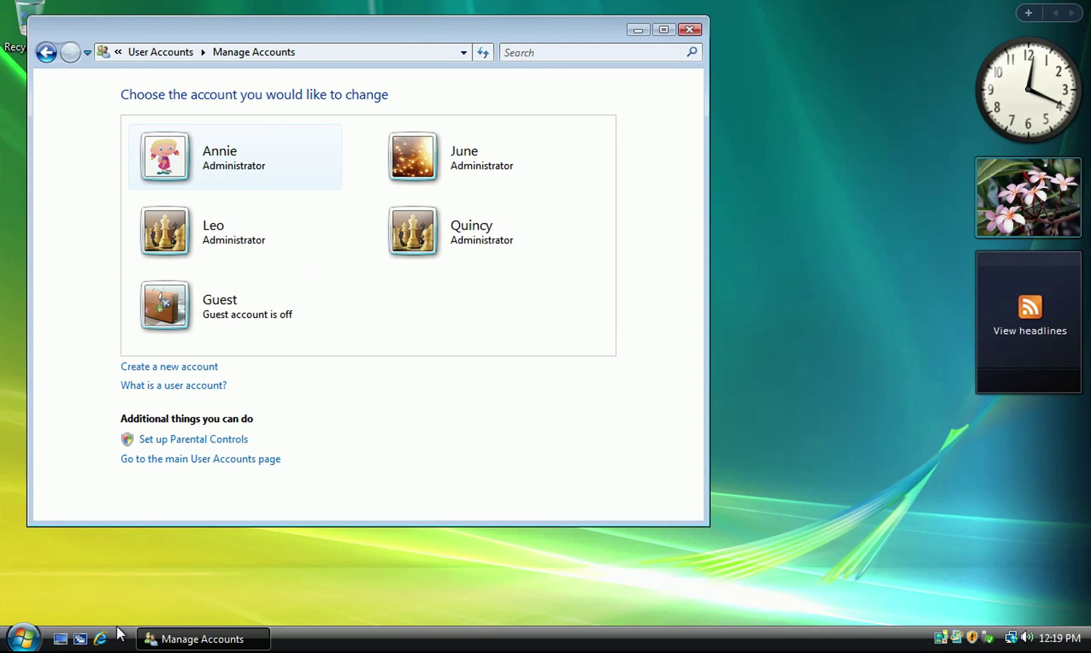
- Launch Internet Explorer and search Bing for 'leo little einsteins'
{"action": "left_click", "coordinate": [101, 639]}
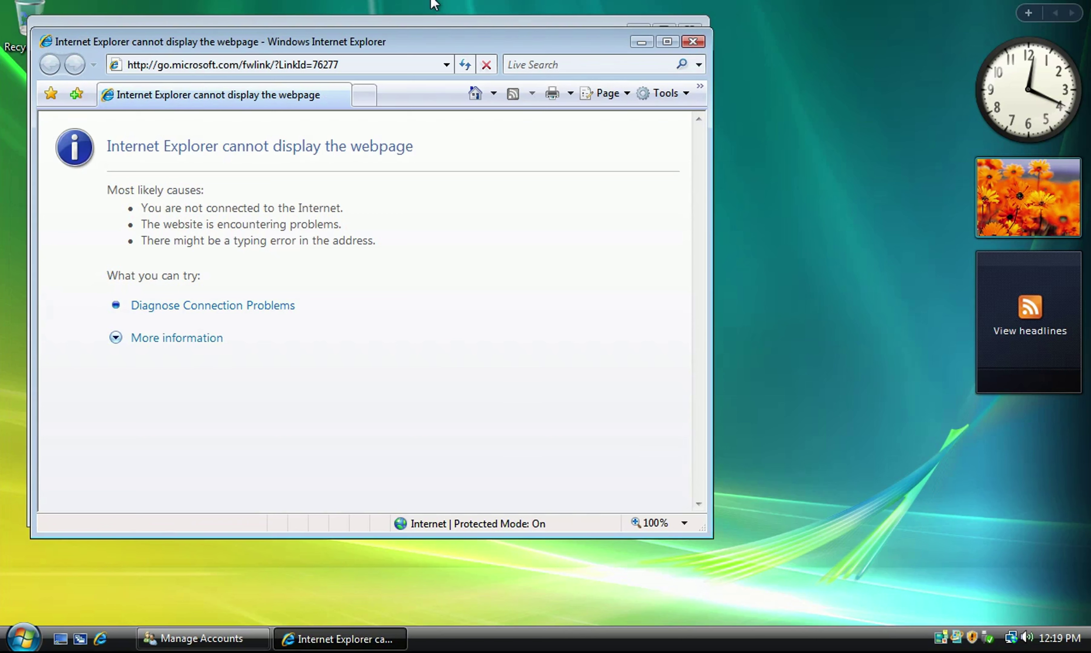
{"action": "left_click", "coordinate": [404, 59]}
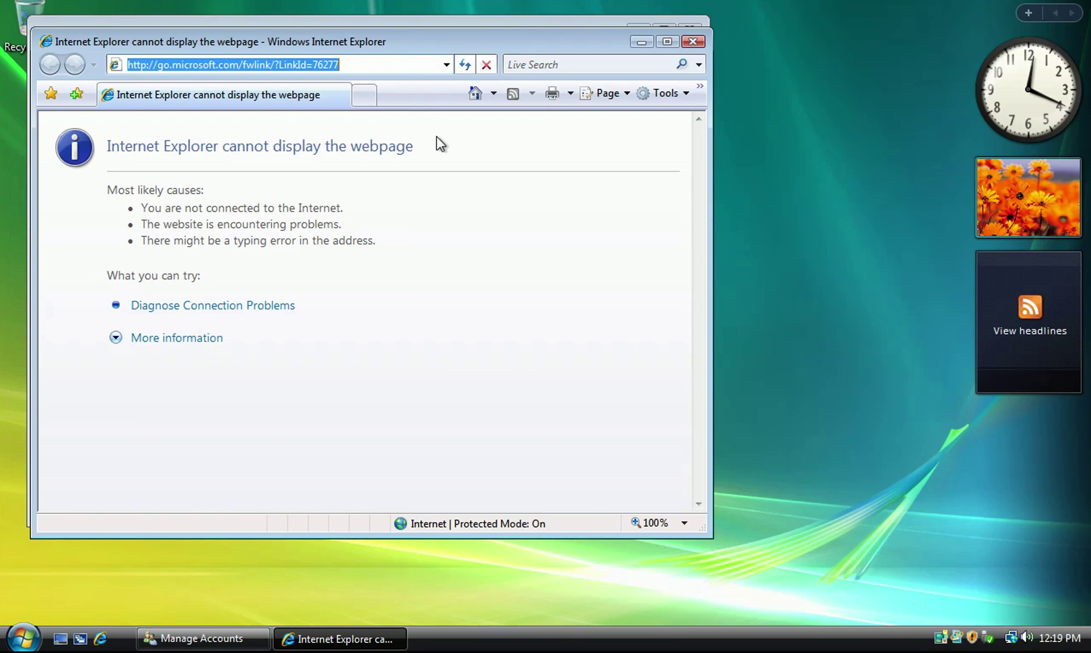
{"action": "type", "text": "leo lit"}
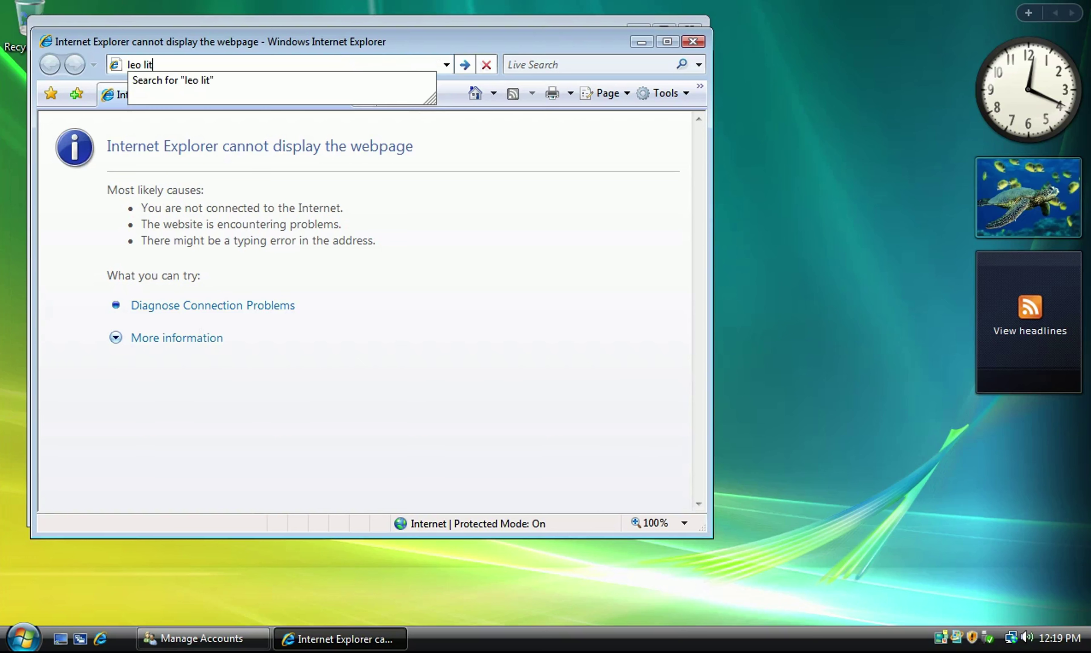
{"action": "type", "text": "tle einsteins"}
{"action": "key", "text": "Return"}
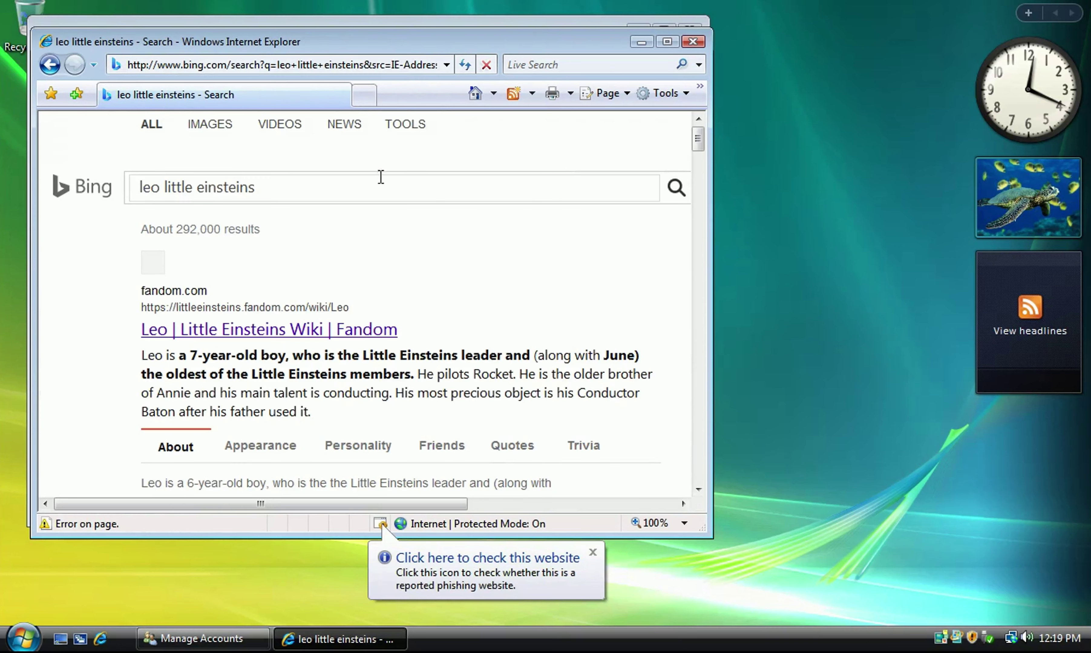
- Switch to Bing image results for leo little einsteins and browse them
{"action": "left_click", "coordinate": [216, 133]}
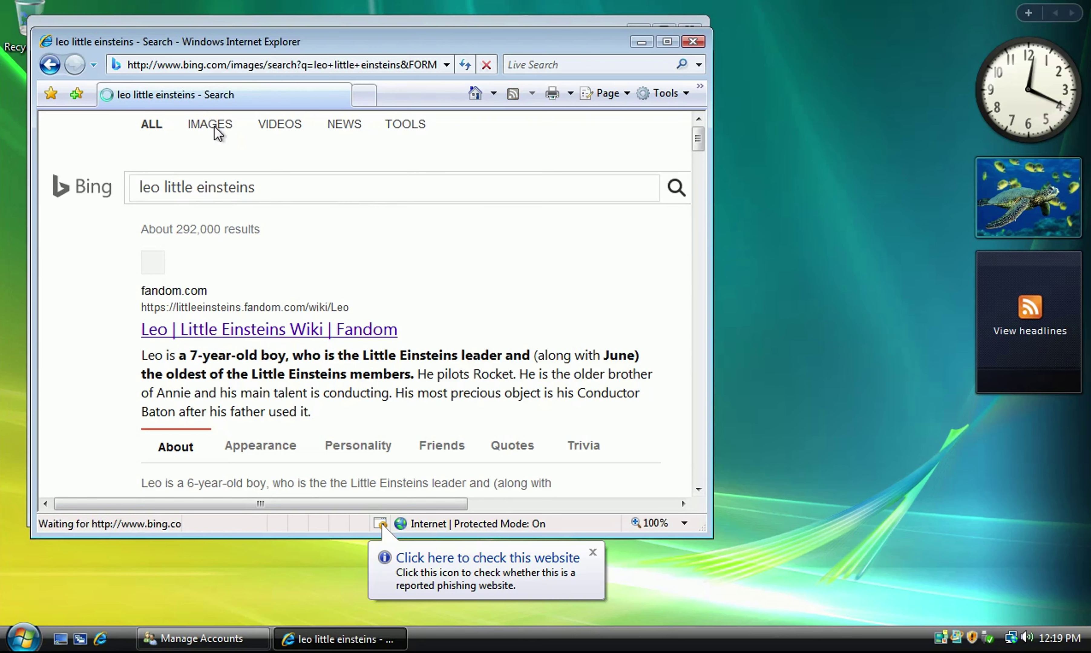
{"action": "scroll", "coordinate": [325, 329], "scroll_direction": "down", "scroll_amount": 3}
{"action": "scroll", "coordinate": [326, 330], "scroll_direction": "down", "scroll_amount": 2}
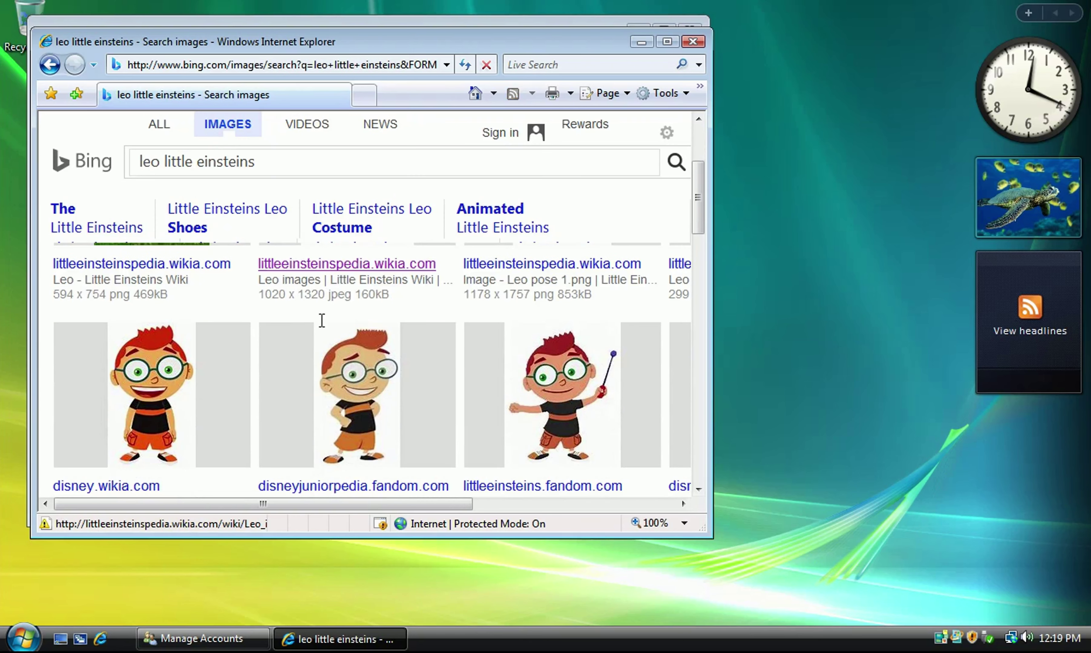
{"action": "scroll", "coordinate": [295, 339], "scroll_direction": "down", "scroll_amount": 2}
- Save the second Leo picture as OIP.jpg, replacing the existing file
{"action": "right_click", "coordinate": [332, 324]}
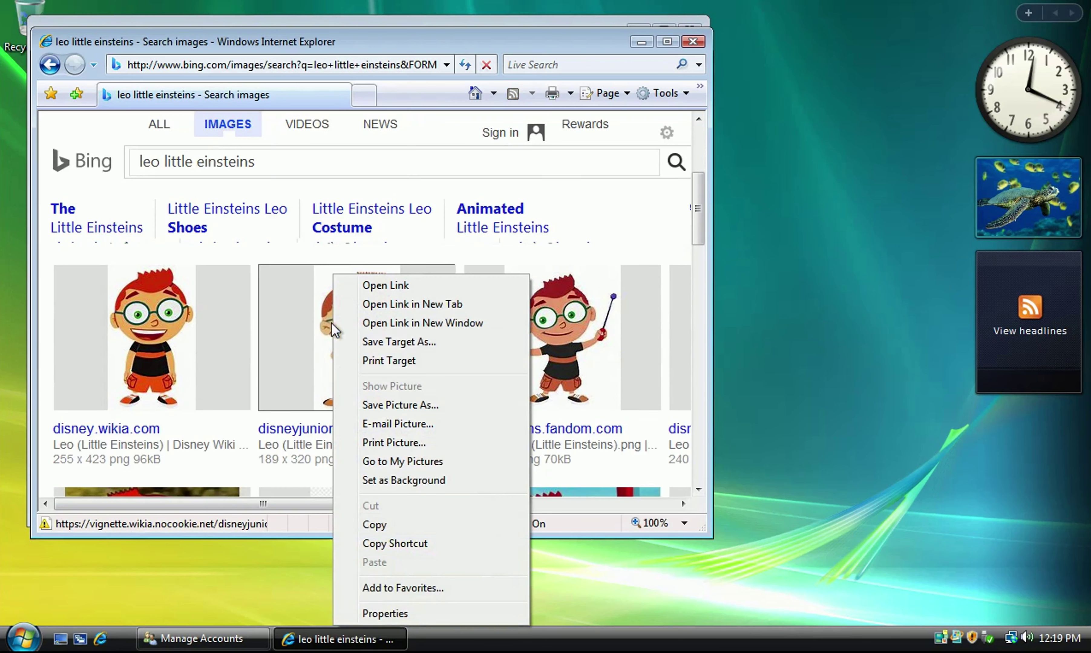
{"action": "left_click", "coordinate": [439, 404]}
{"action": "key", "text": "Return"}
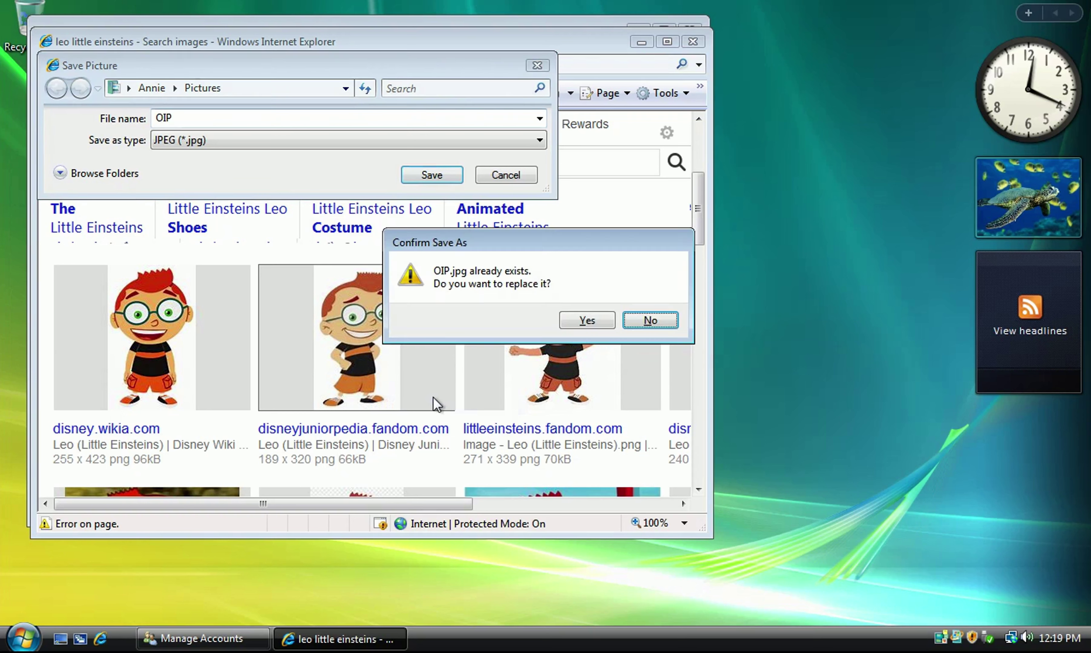
{"action": "left_click", "coordinate": [589, 326]}
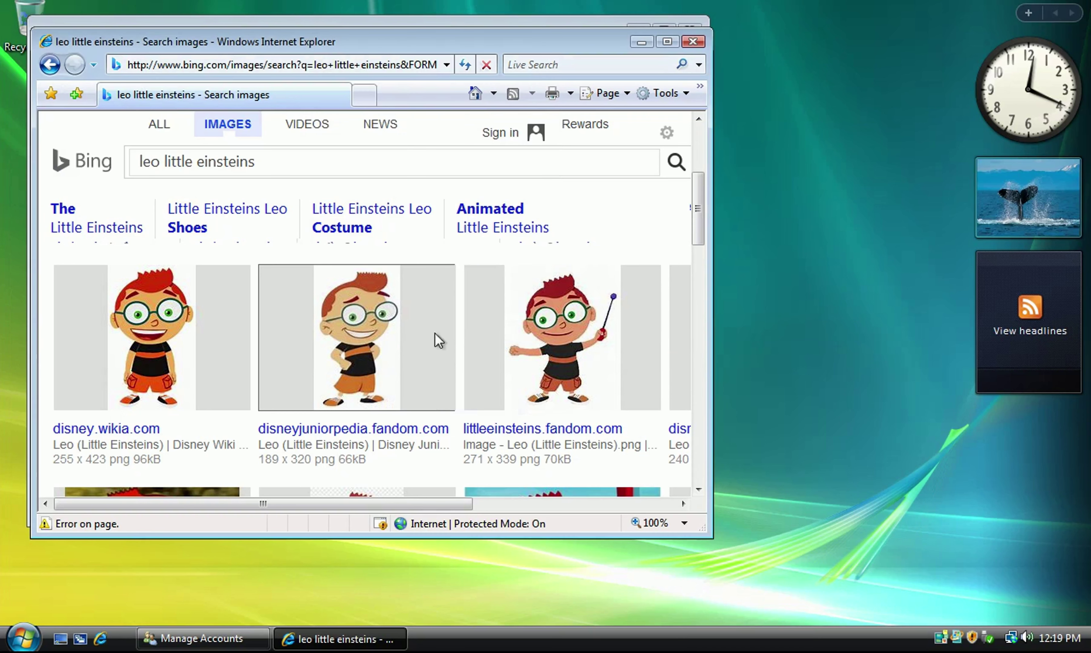
- Replace Leo's chess-piece account picture with the saved OIP cartoon image
{"action": "left_click", "coordinate": [231, 639]}
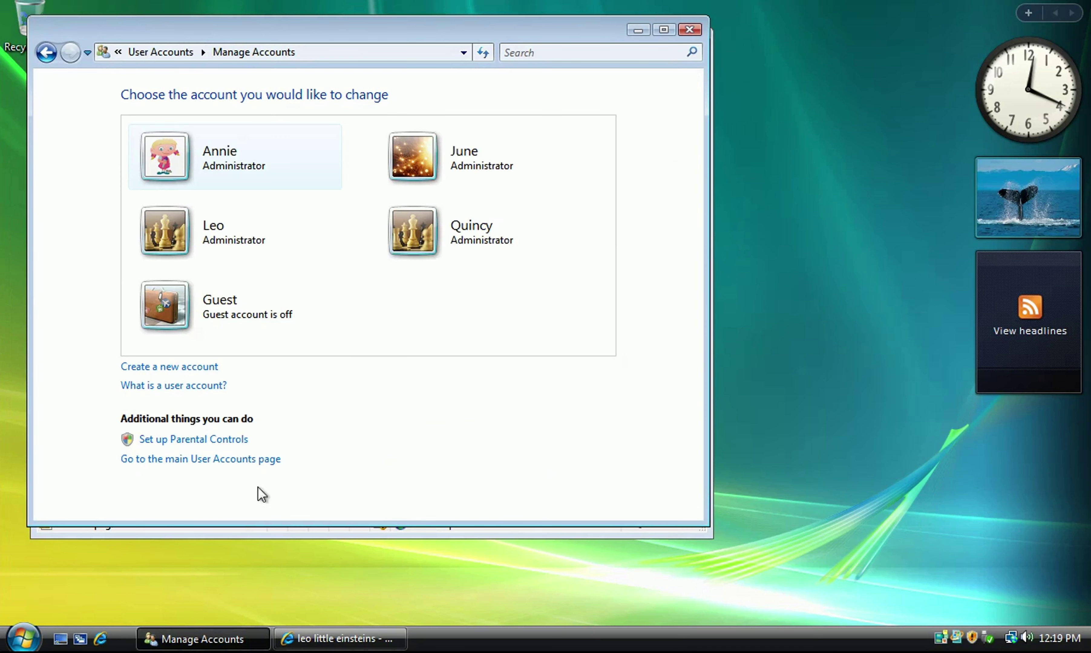
{"action": "left_click", "coordinate": [443, 150]}
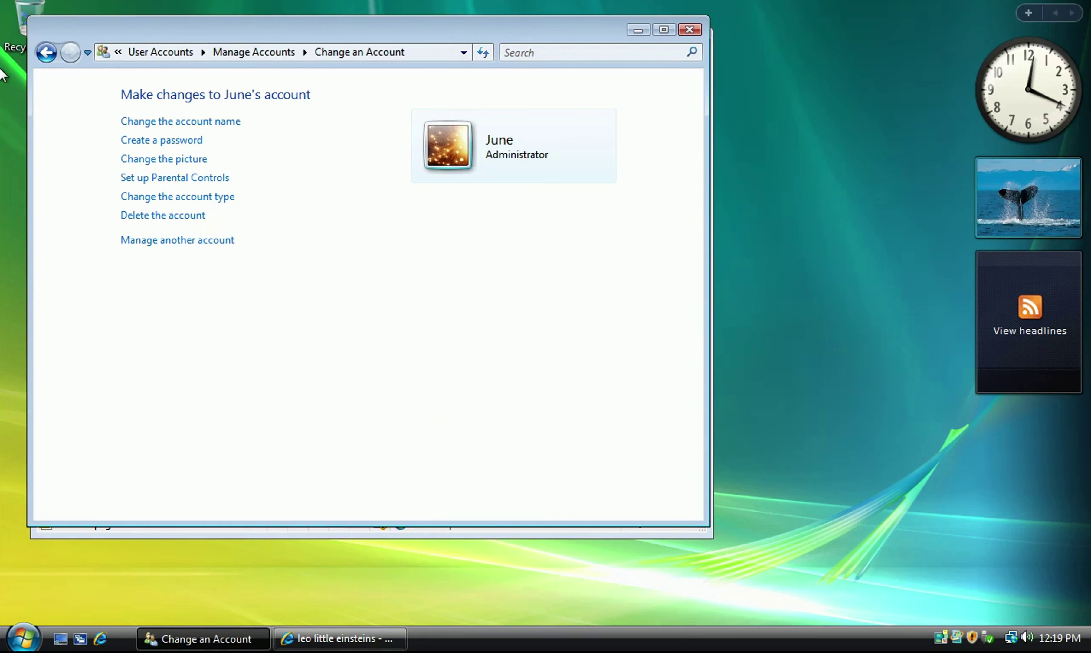
{"action": "left_click", "coordinate": [47, 54]}
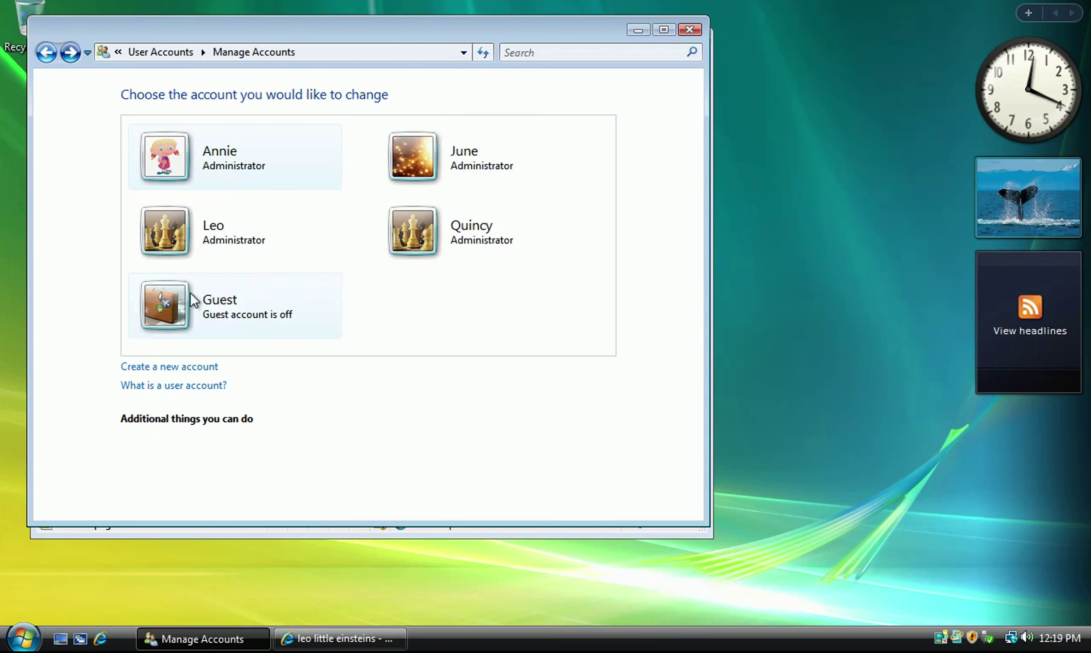
{"action": "left_click", "coordinate": [184, 224]}
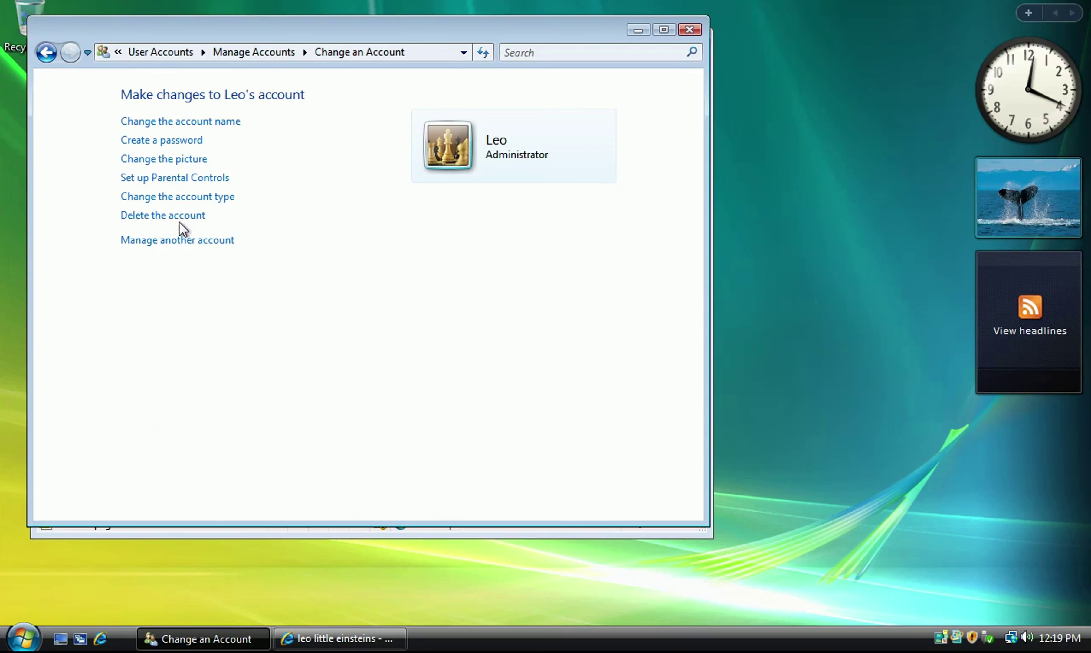
{"action": "left_click", "coordinate": [175, 157]}
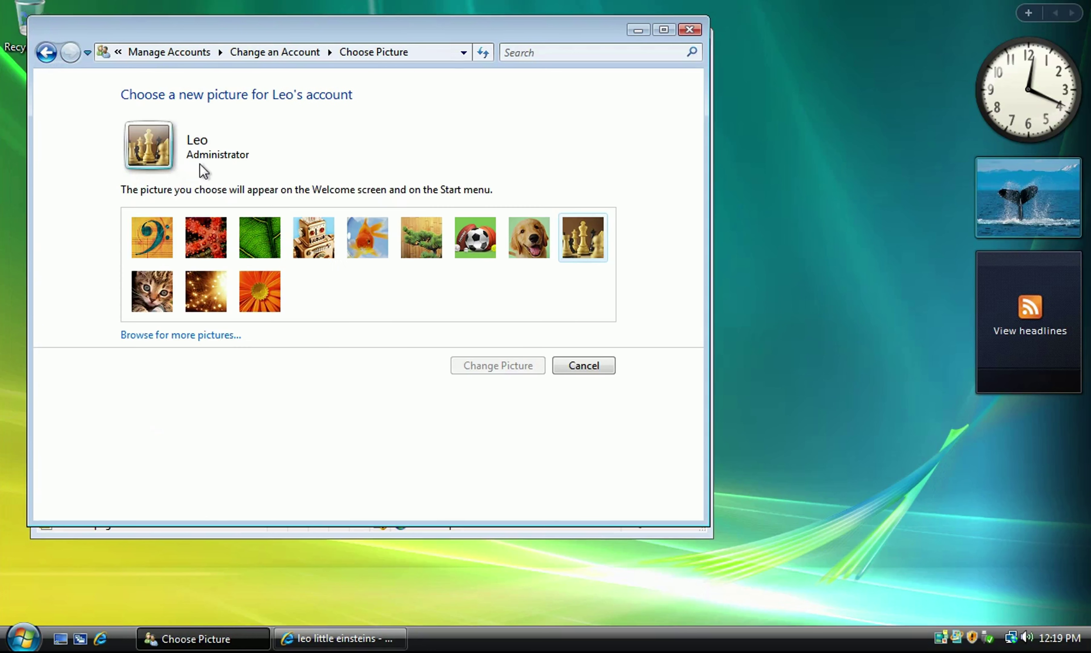
{"action": "left_click", "coordinate": [216, 334]}
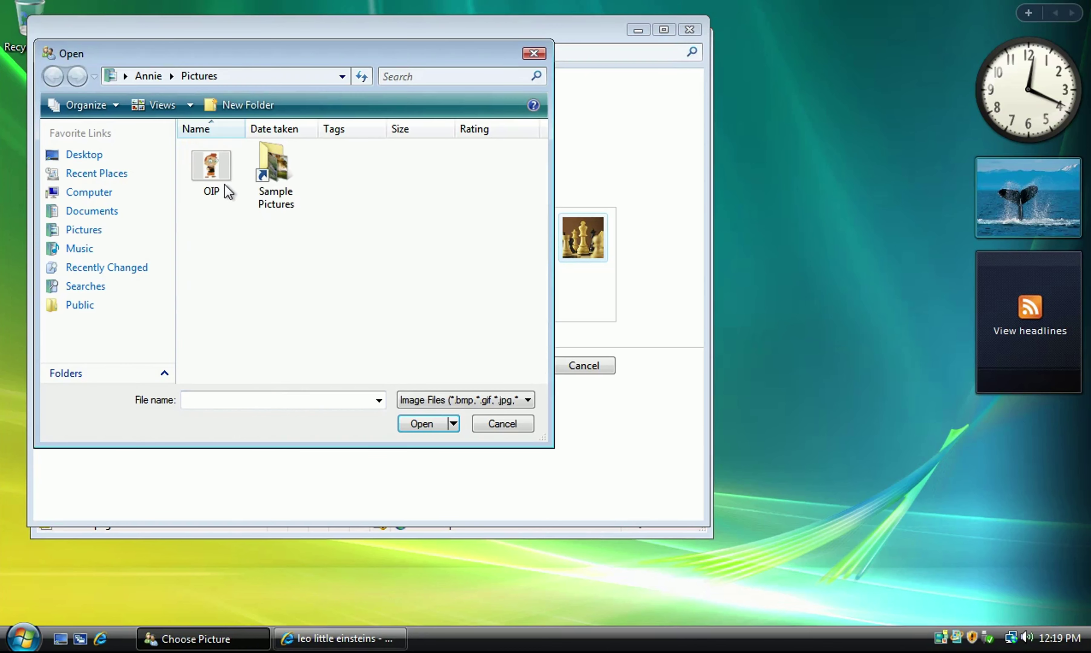
{"action": "left_click", "coordinate": [211, 179]}
{"action": "double_click", "coordinate": [211, 179]}
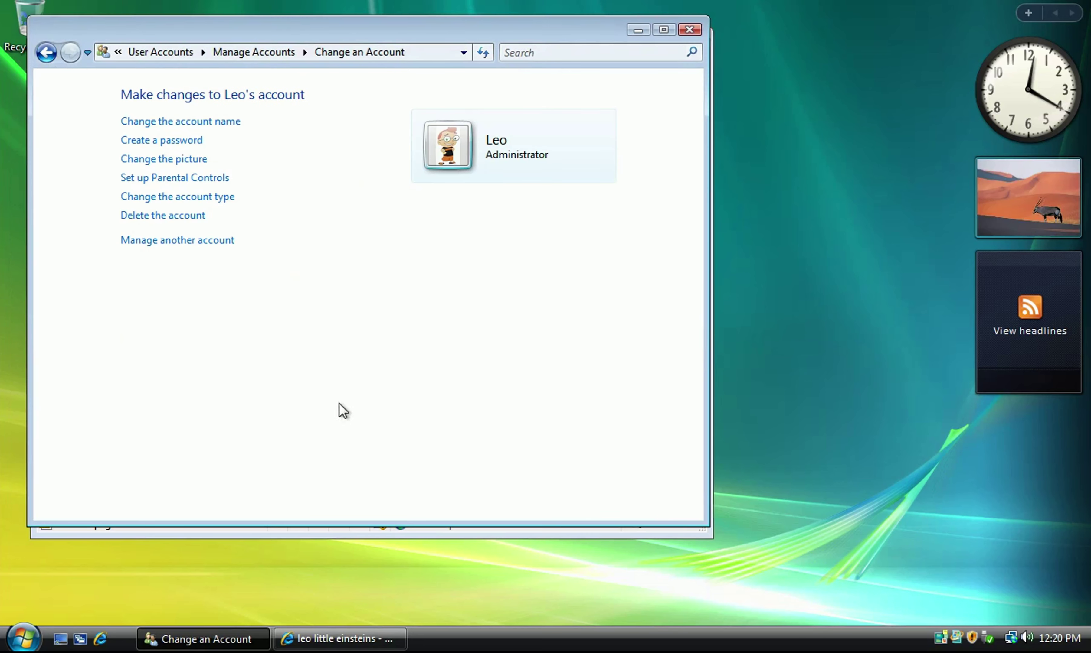
- Change the Bing image search to 'junr little einsteins'
{"action": "left_click", "coordinate": [377, 639]}
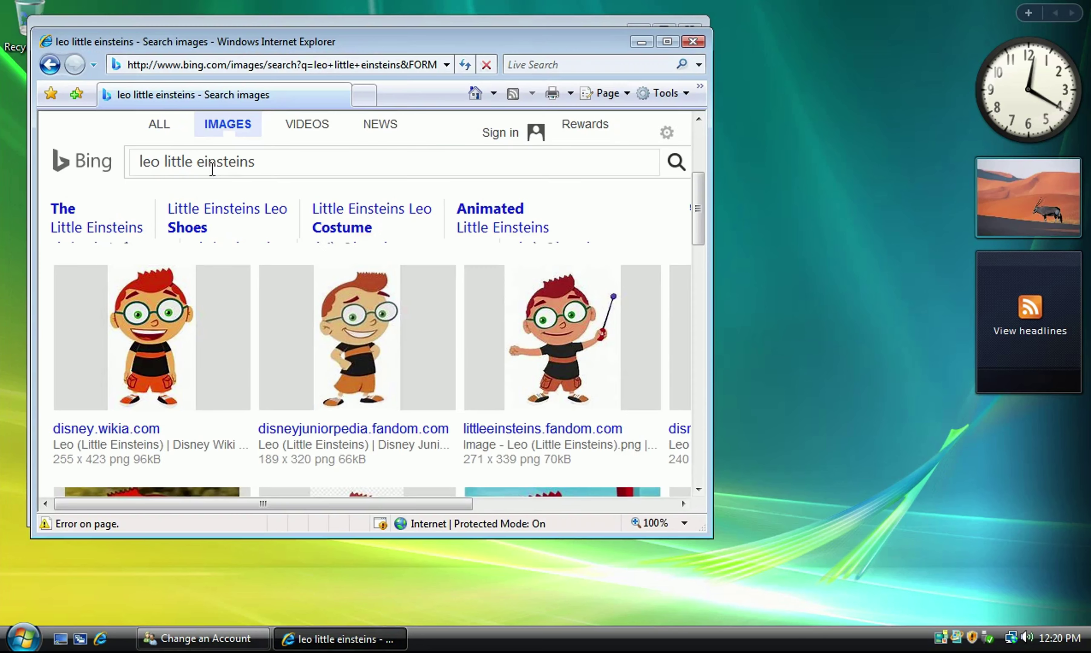
{"action": "left_click", "coordinate": [160, 163]}
{"action": "key", "text": "BackSpace"}
{"action": "key", "text": "BackSpace"}
{"action": "key", "text": "BackSpace"}
{"action": "type", "text": "junr"}
{"action": "key", "text": "Return"}
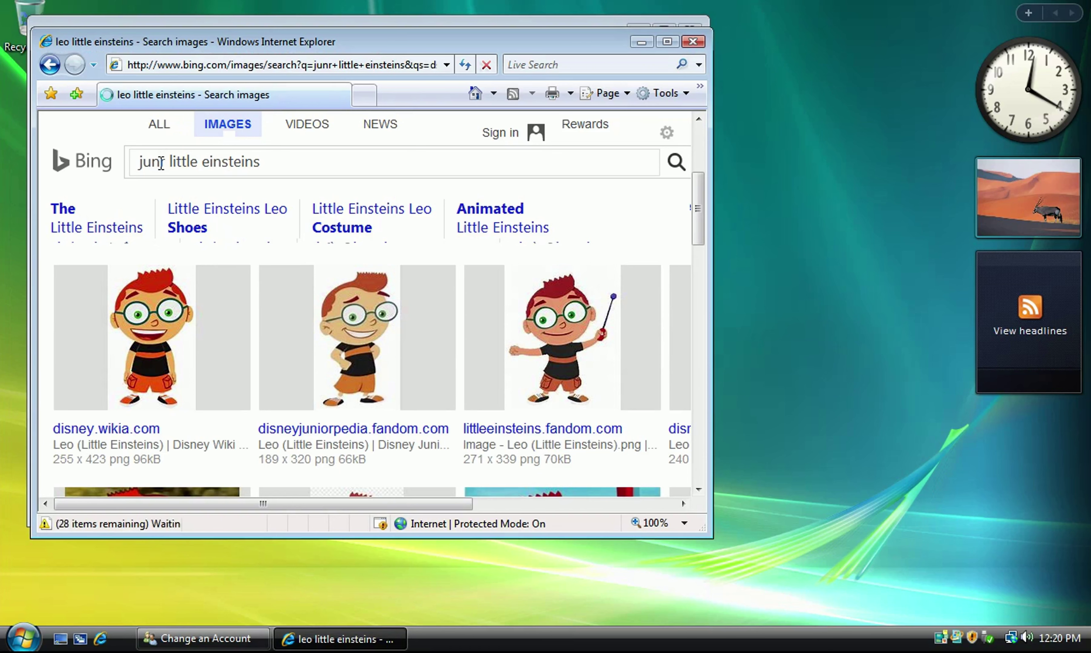
- Save the standing June picture to the computer with Save Picture As
{"action": "scroll", "coordinate": [427, 419], "scroll_direction": "down", "scroll_amount": 3}
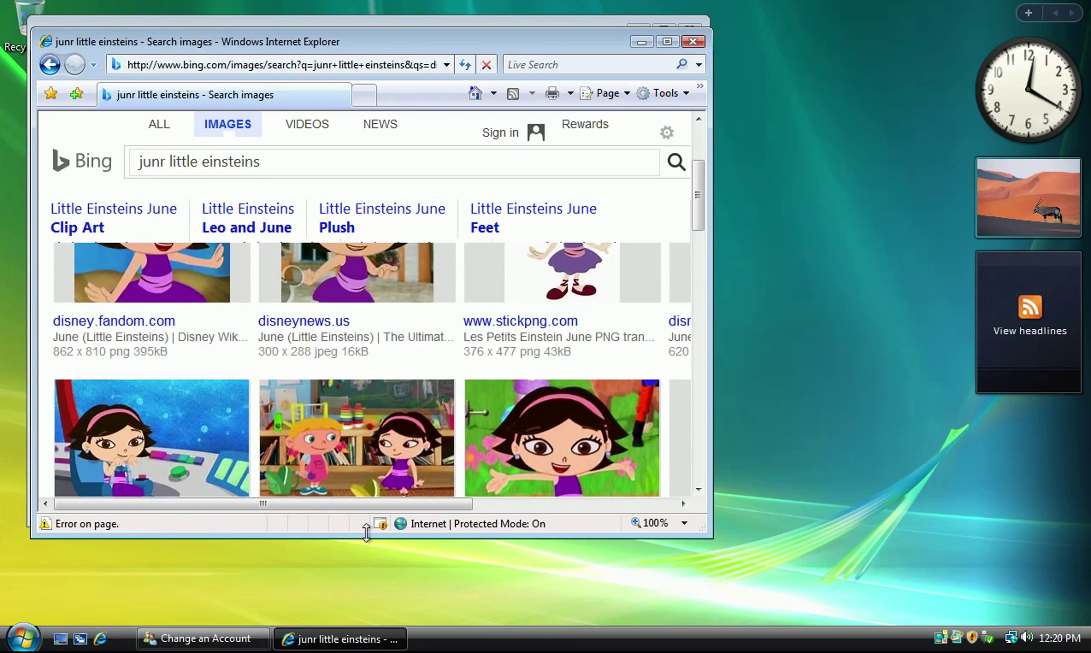
{"action": "scroll", "coordinate": [419, 406], "scroll_direction": "up", "scroll_amount": 3}
{"action": "right_click", "coordinate": [526, 383]}
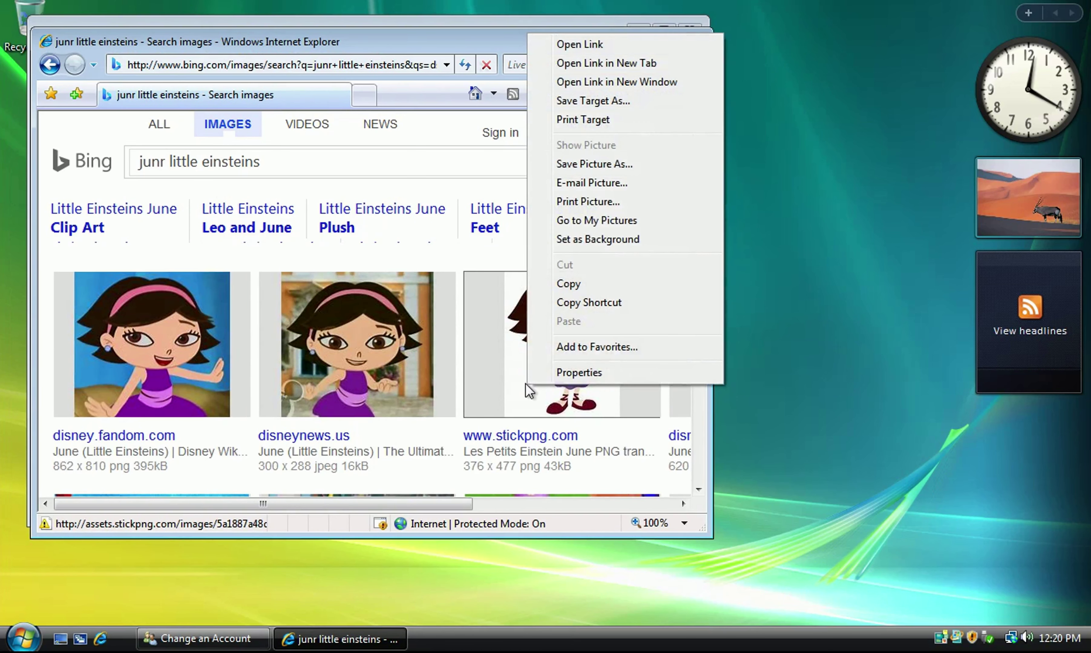
{"action": "left_click", "coordinate": [608, 163]}
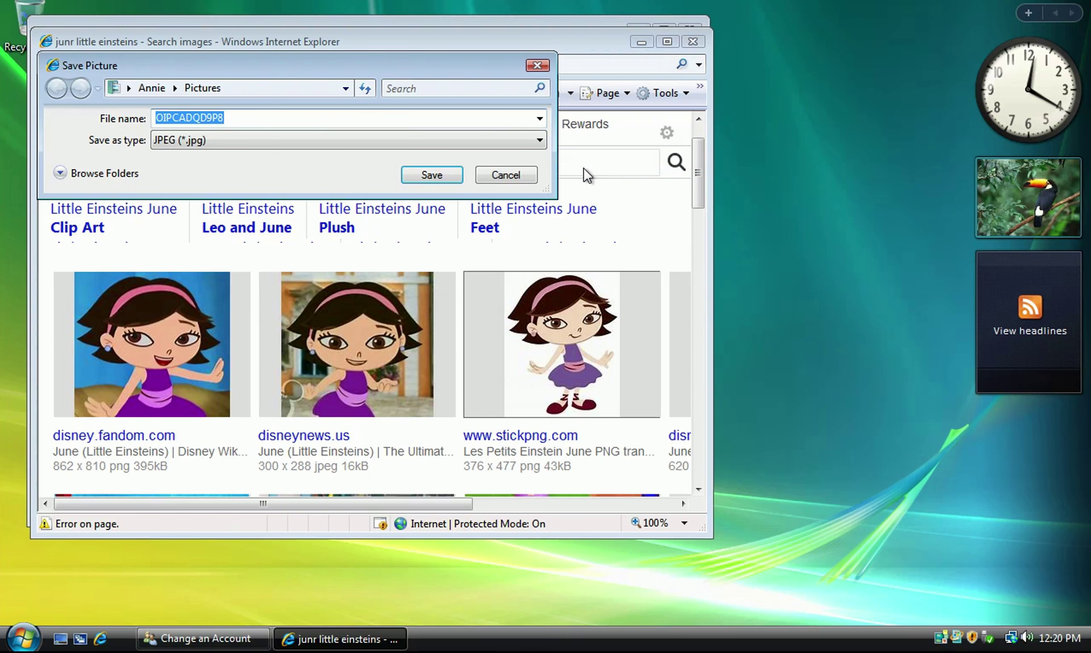
{"action": "left_click", "coordinate": [529, 178]}
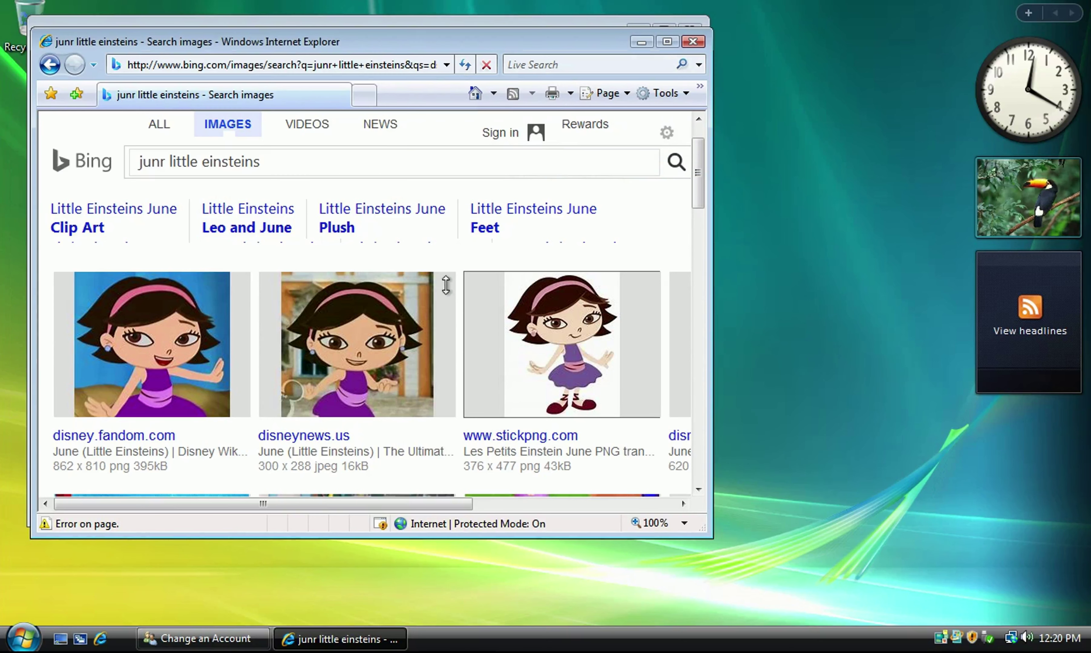
{"action": "left_click", "coordinate": [215, 639]}
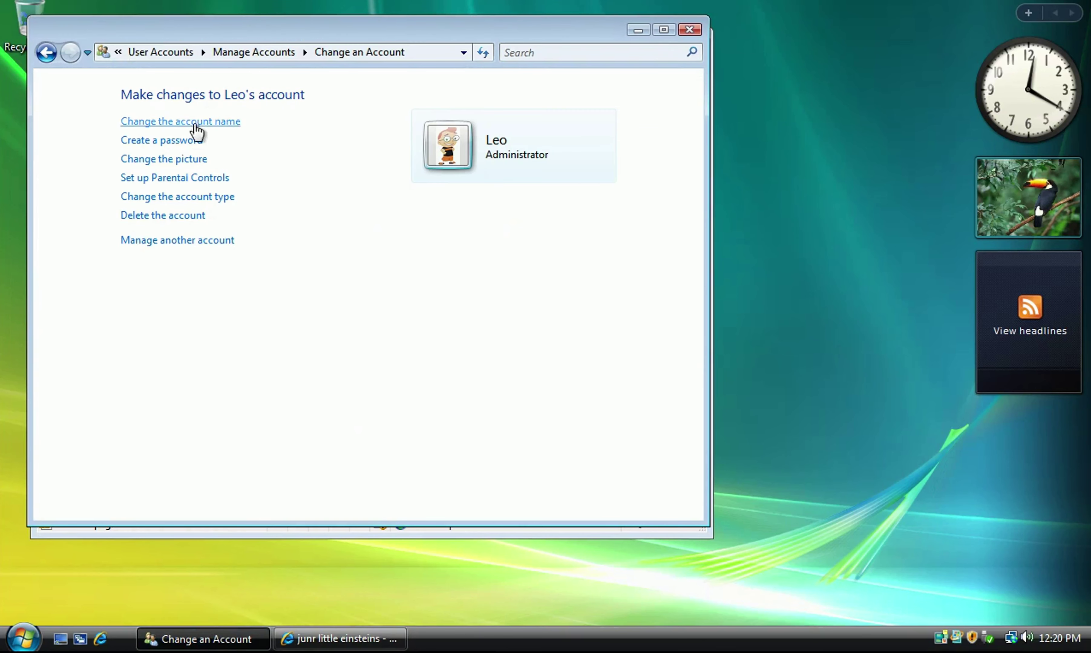
{"action": "left_click", "coordinate": [48, 52]}
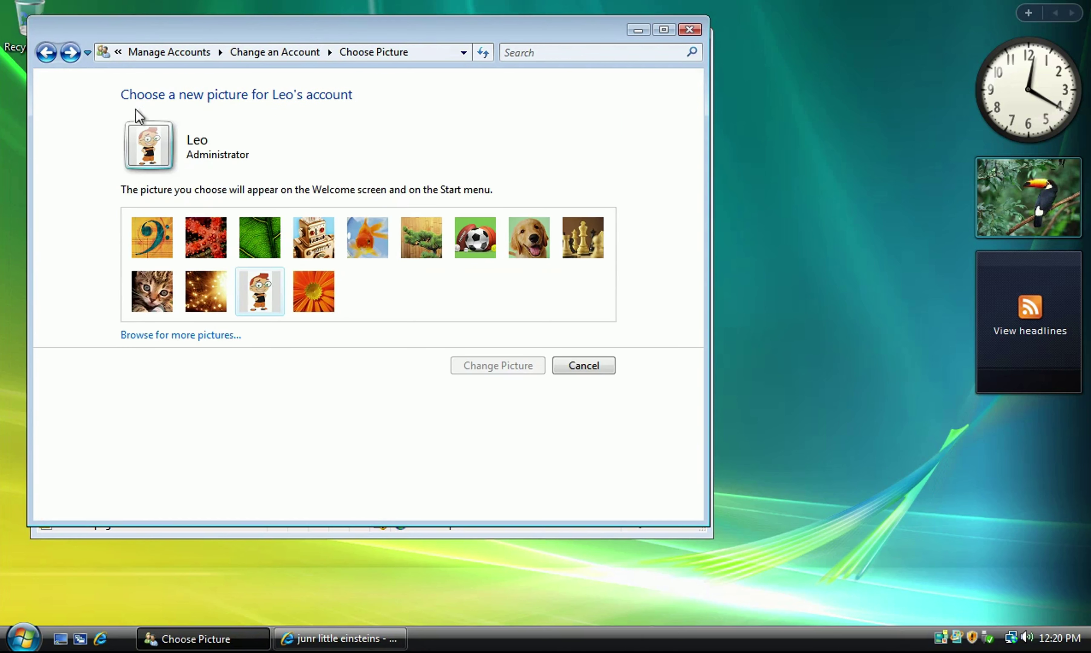
{"action": "left_click", "coordinate": [47, 53]}
{"action": "left_click", "coordinate": [54, 53]}
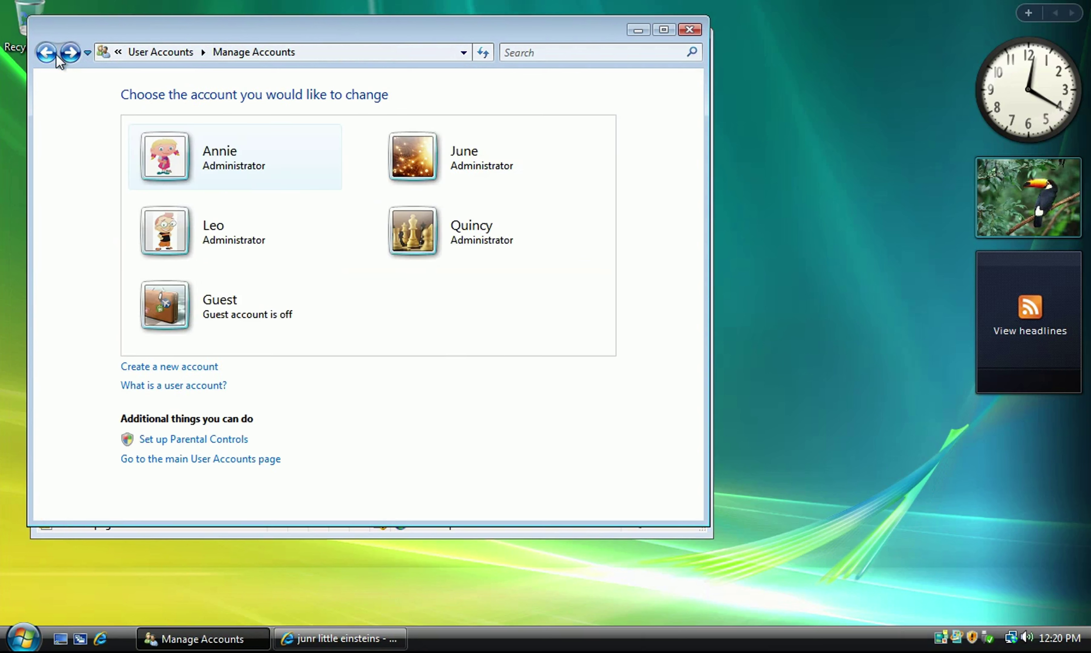
{"action": "left_click", "coordinate": [475, 163]}
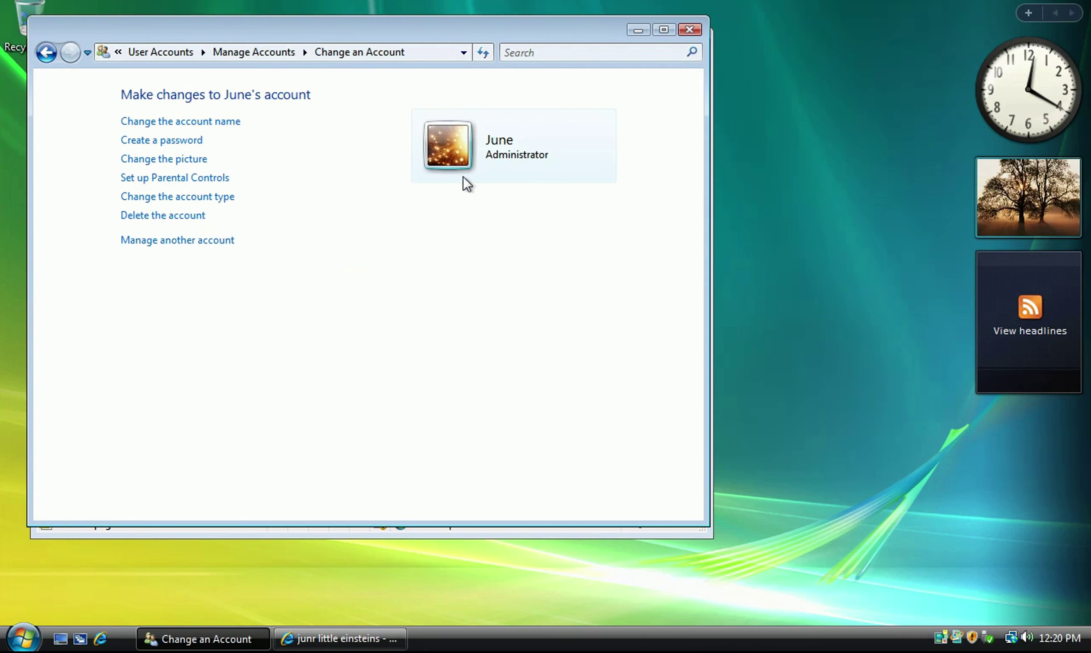
{"action": "left_click", "coordinate": [195, 158]}
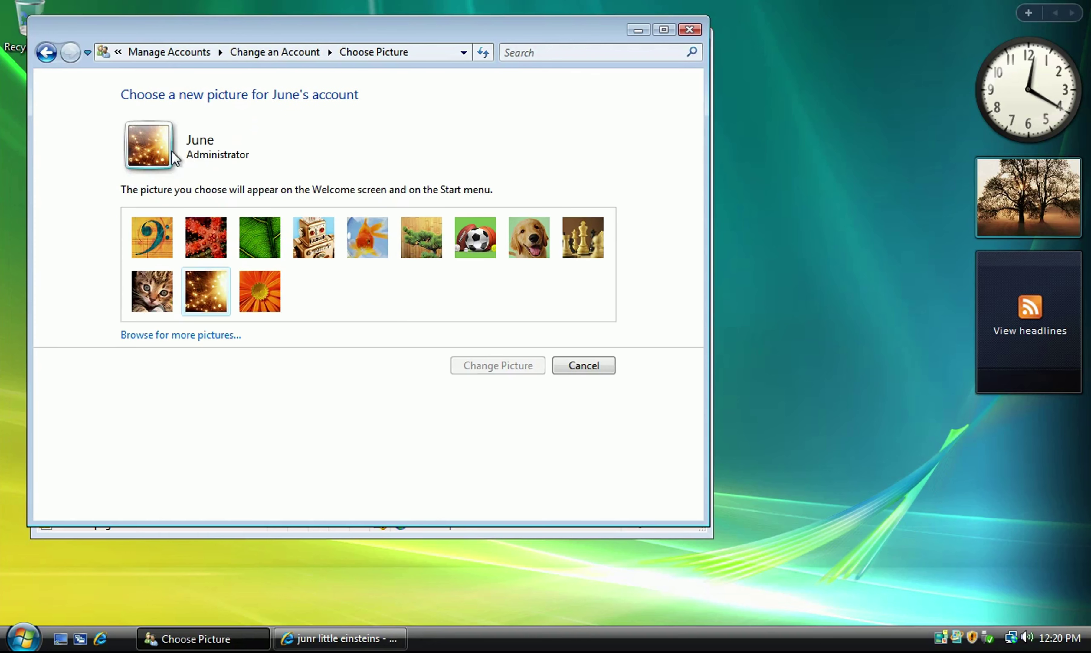
{"action": "left_click", "coordinate": [186, 335]}
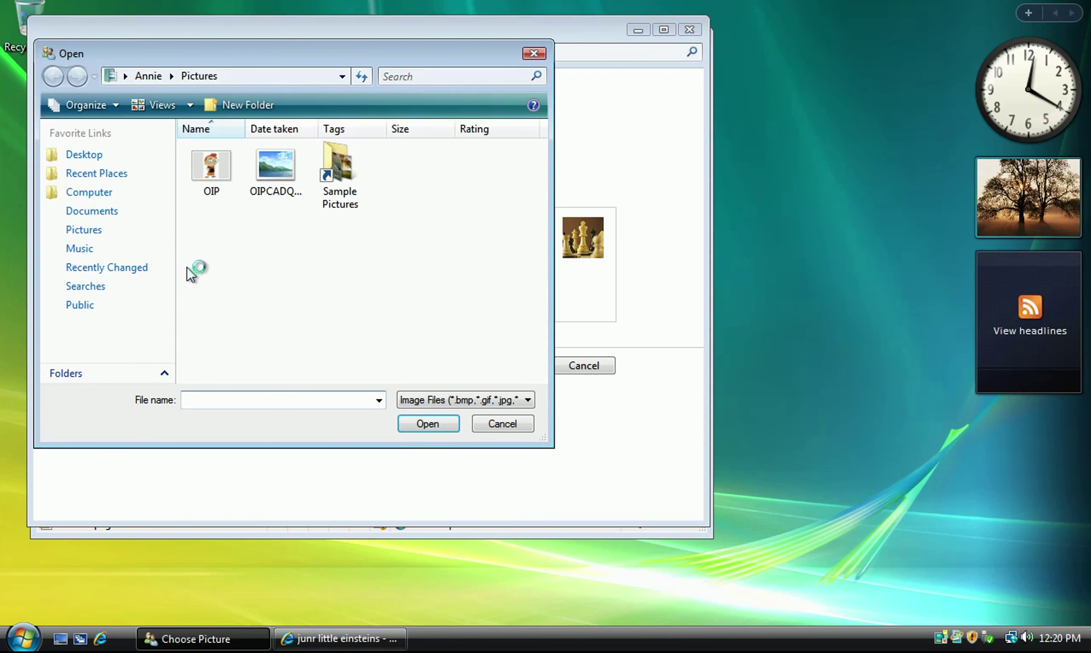
{"action": "double_click", "coordinate": [264, 168]}
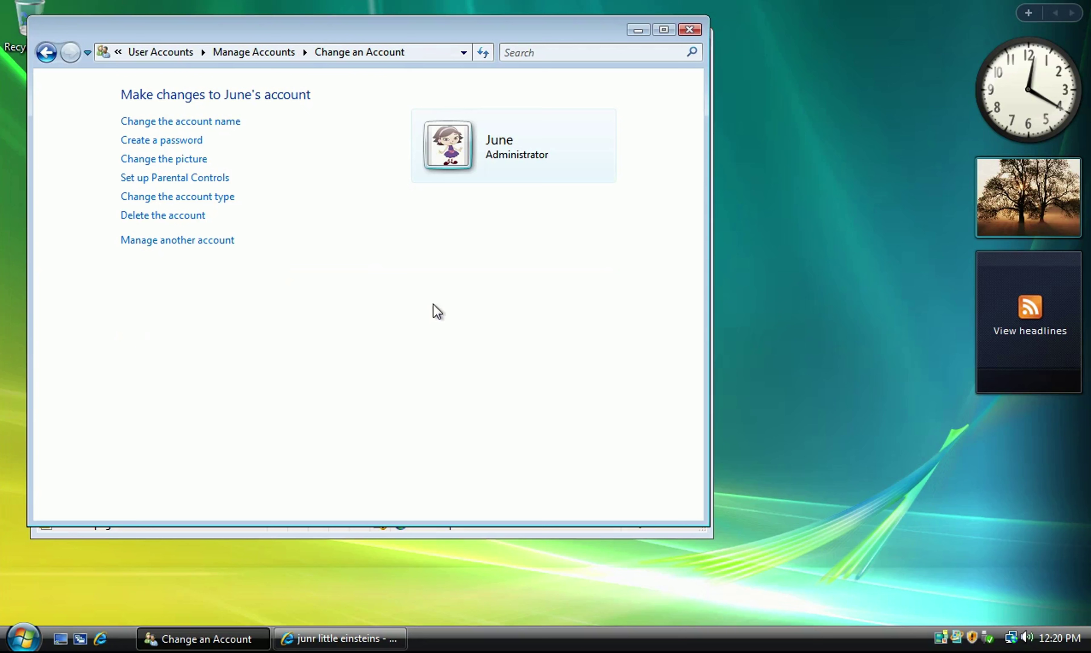
- Go back to the account list, then return to the June image results
{"action": "left_click", "coordinate": [55, 54]}
{"action": "left_click", "coordinate": [56, 53]}
{"action": "left_click", "coordinate": [55, 54]}
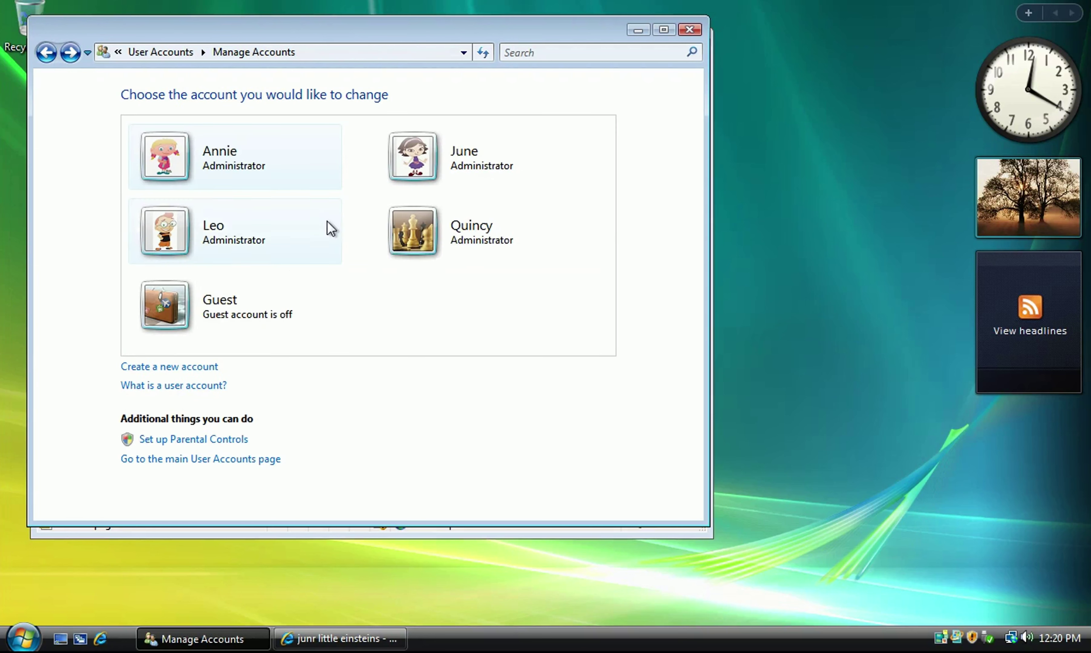
{"action": "left_click", "coordinate": [390, 638]}
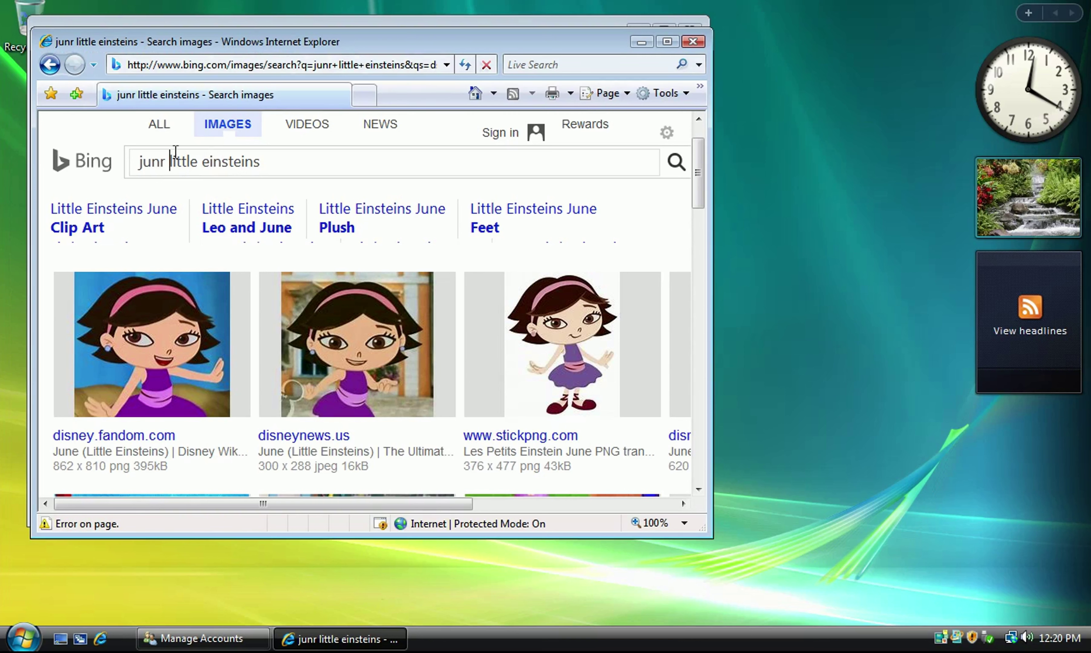
- Change the Bing image search to 'quincy little einsteins'
{"action": "key", "text": "BackSpace"}
{"action": "key", "text": "BackSpace"}
{"action": "key", "text": "BackSpace"}
{"action": "key", "text": "BackSpace"}
{"action": "key", "text": "BackSpace"}
{"action": "type", "text": "quiu"}
{"action": "key", "text": "BackSpace"}
{"action": "type", "text": "ncy"}
{"action": "key", "text": "Return"}
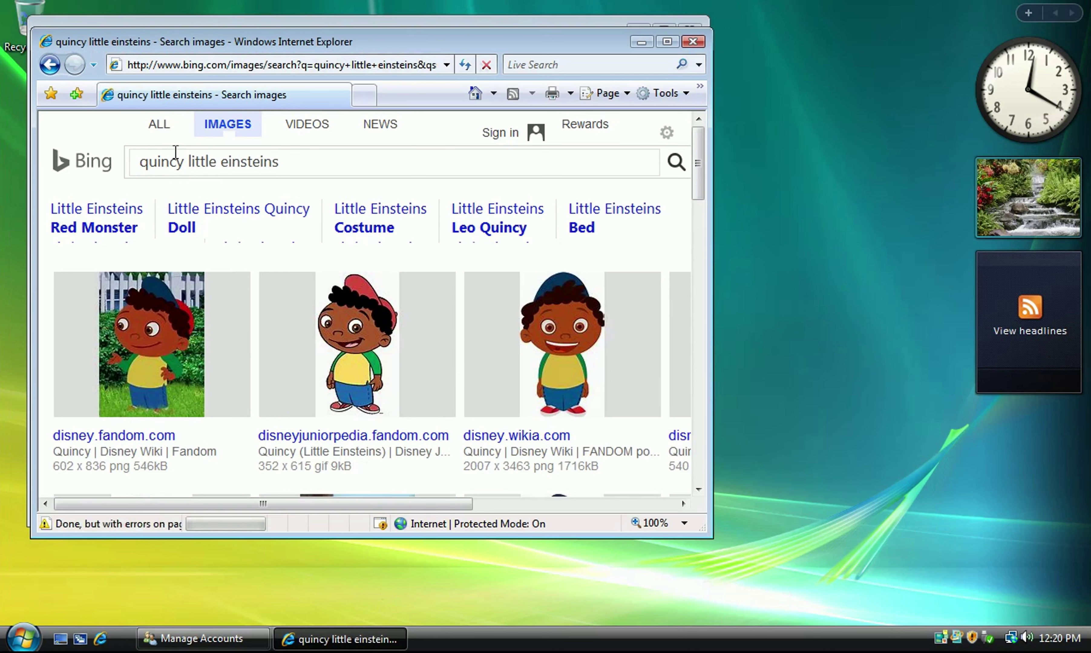
- Save the standing Quincy picture to the computer with Save Picture As
{"action": "scroll", "coordinate": [261, 241], "scroll_direction": "down", "scroll_amount": 4}
{"action": "scroll", "coordinate": [327, 377], "scroll_direction": "down", "scroll_amount": 3}
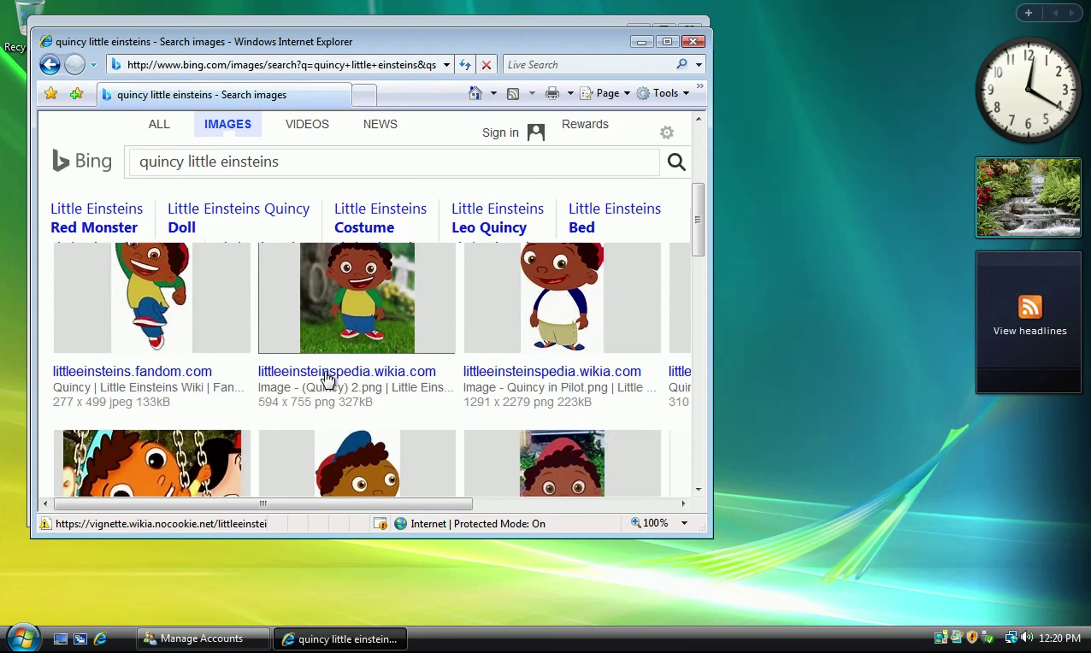
{"action": "scroll", "coordinate": [326, 361], "scroll_direction": "up", "scroll_amount": 6}
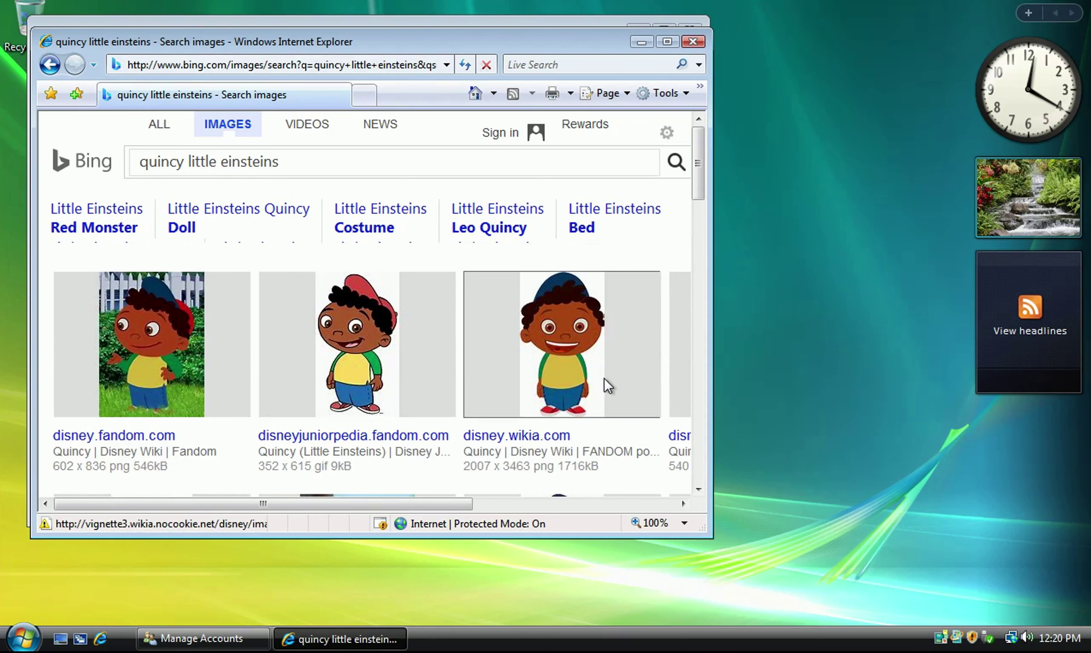
{"action": "scroll", "coordinate": [604, 383], "scroll_direction": "down", "scroll_amount": 6}
{"action": "scroll", "coordinate": [434, 386], "scroll_direction": "down", "scroll_amount": 2}
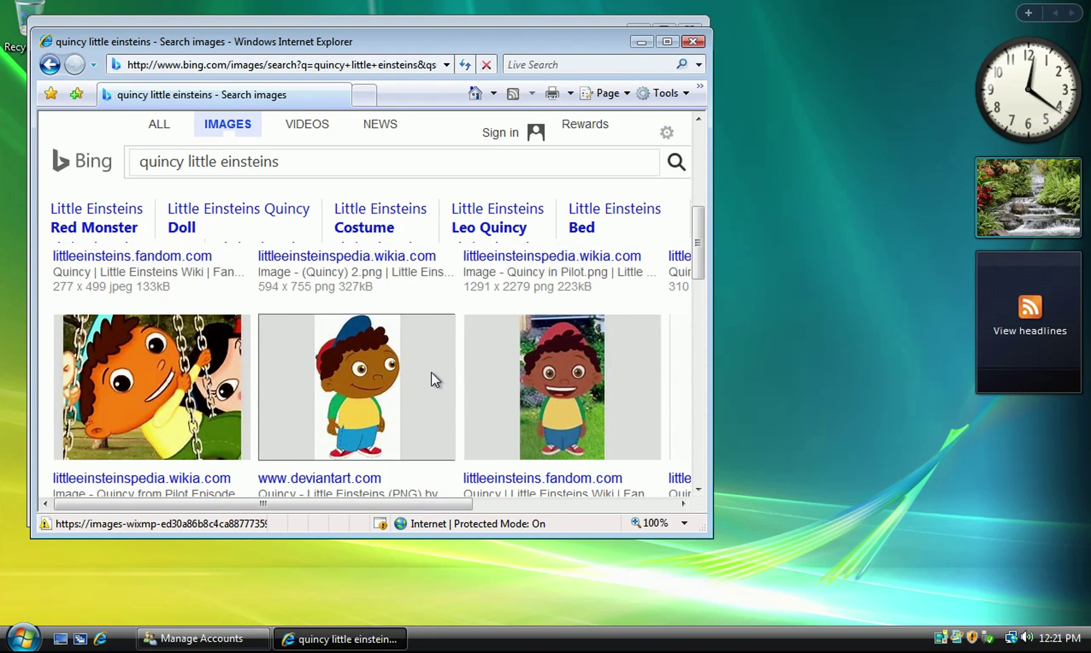
{"action": "right_click", "coordinate": [434, 373]}
{"action": "left_click", "coordinate": [474, 153]}
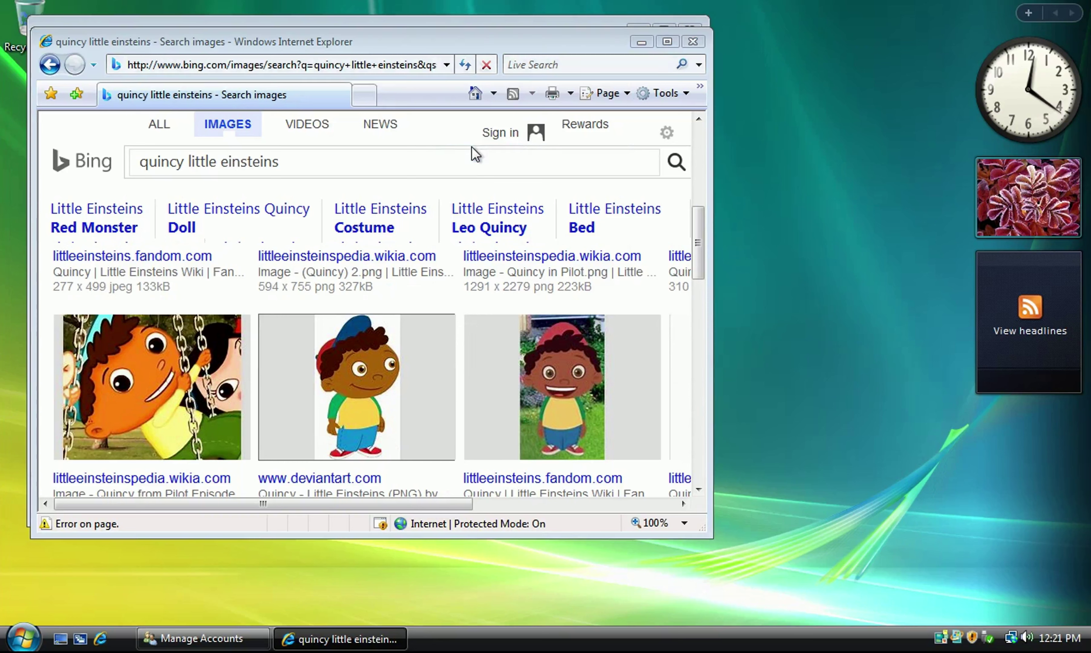
{"action": "key", "text": "Return"}
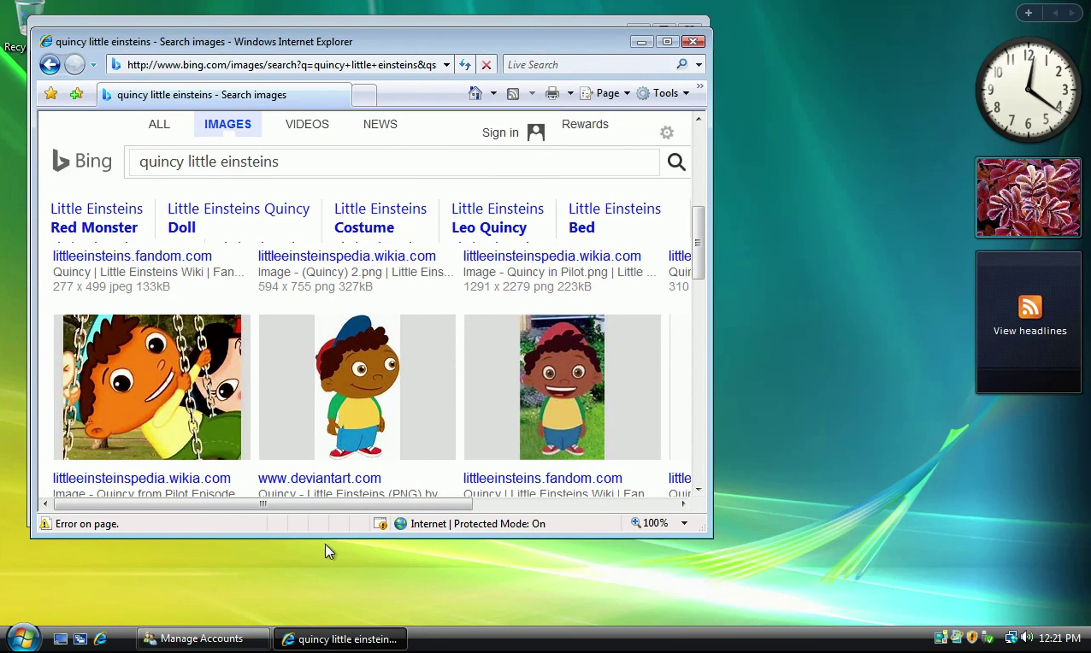
{"action": "left_click", "coordinate": [241, 627]}
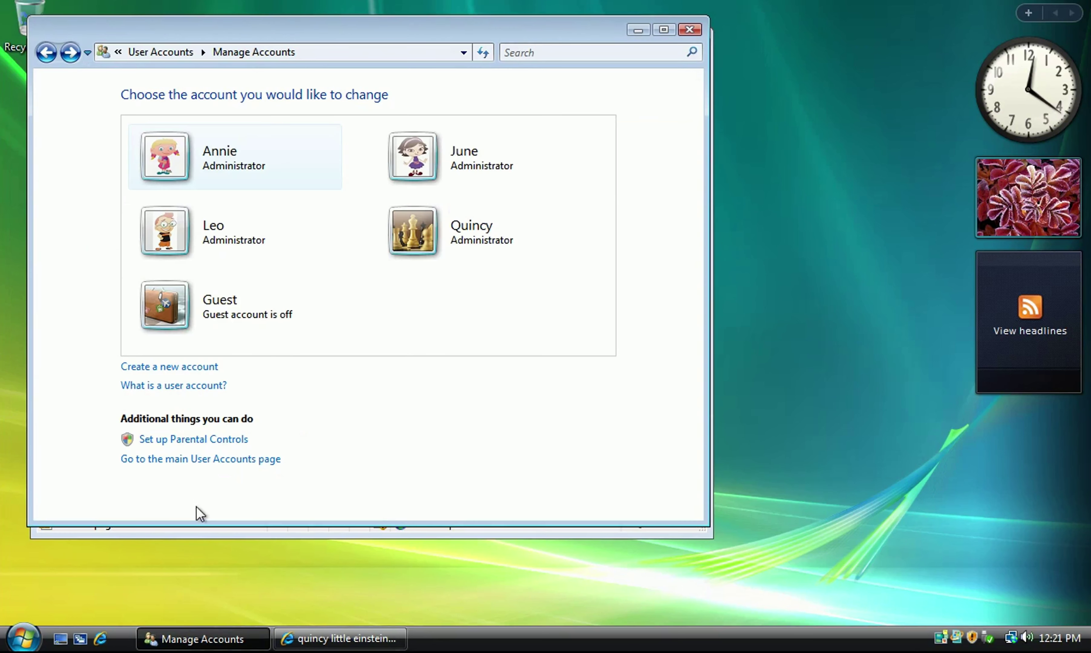
{"action": "left_click", "coordinate": [409, 240]}
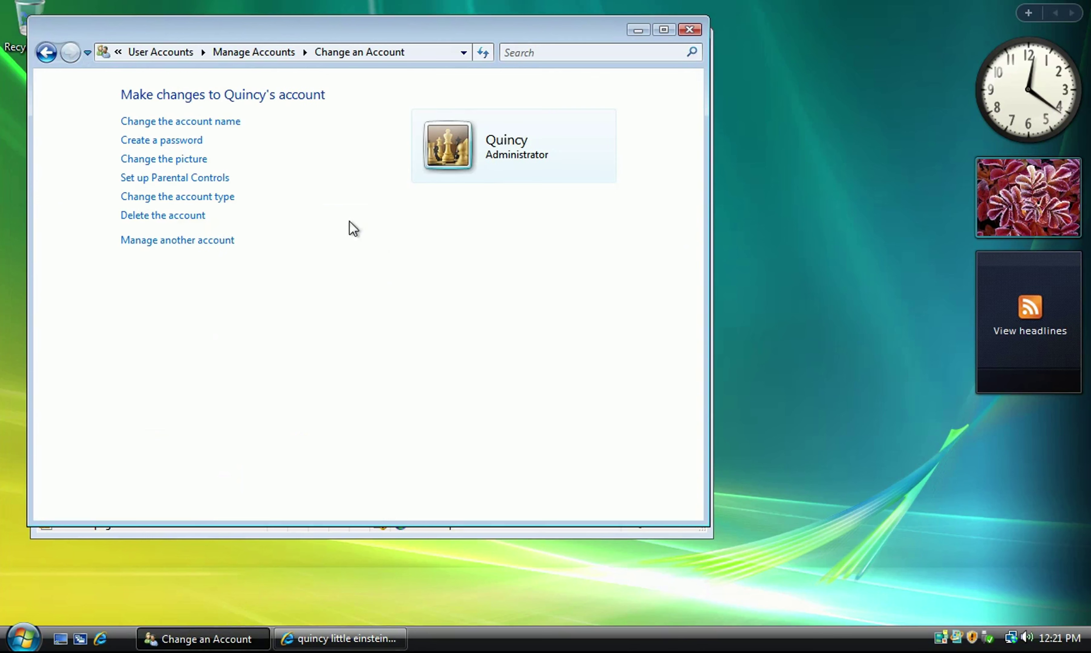
{"action": "left_click", "coordinate": [188, 172]}
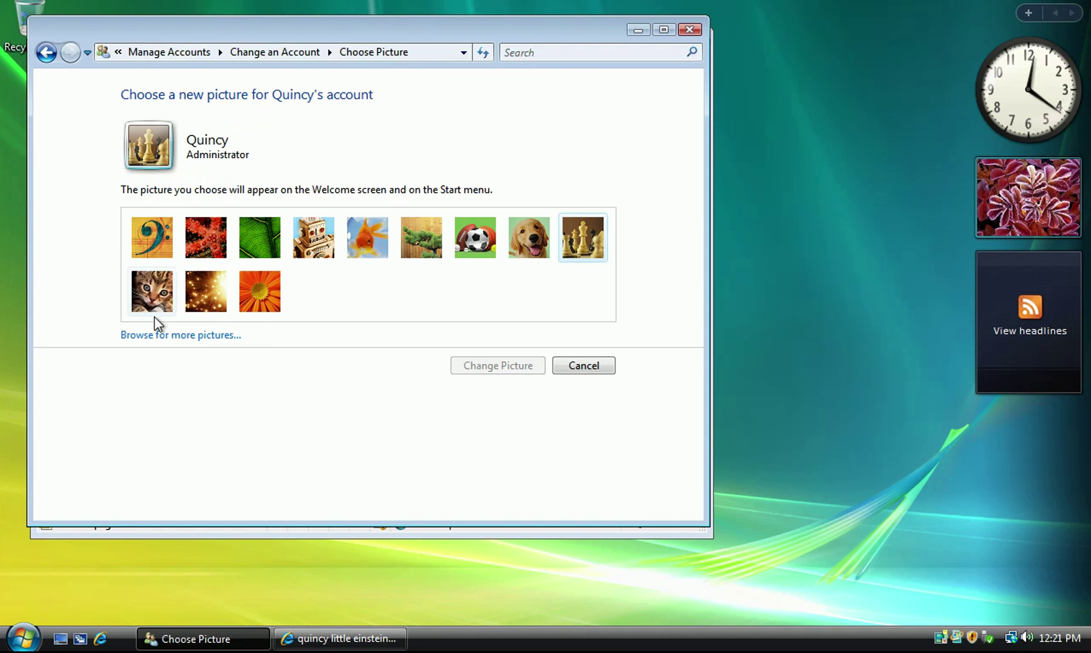
{"action": "left_click", "coordinate": [175, 337]}
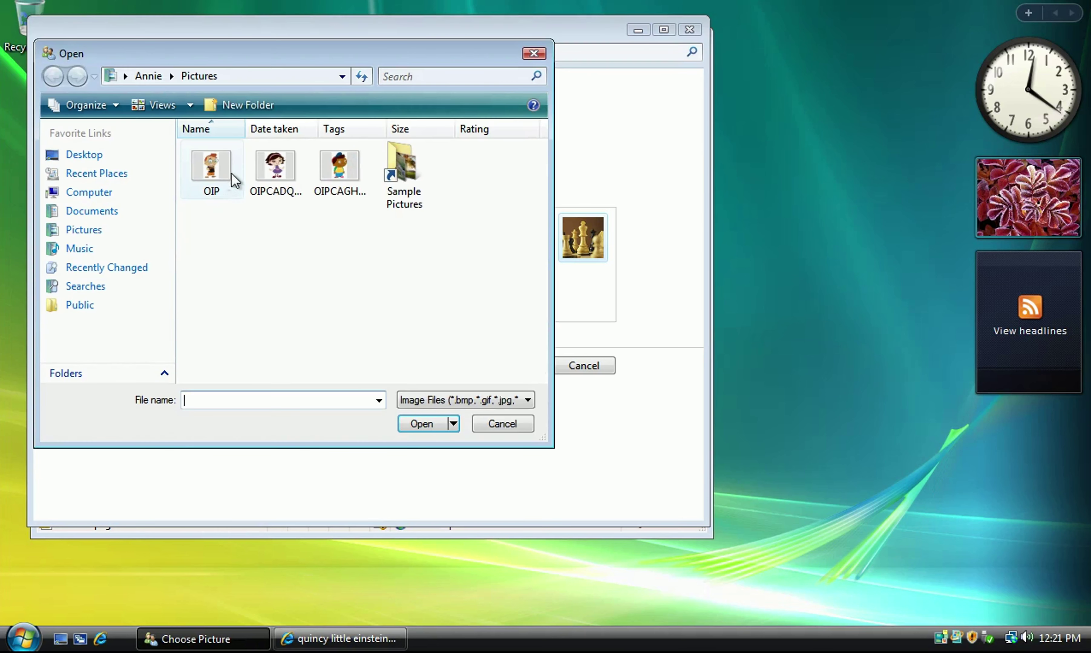
{"action": "left_click", "coordinate": [330, 172]}
{"action": "double_click", "coordinate": [331, 172]}
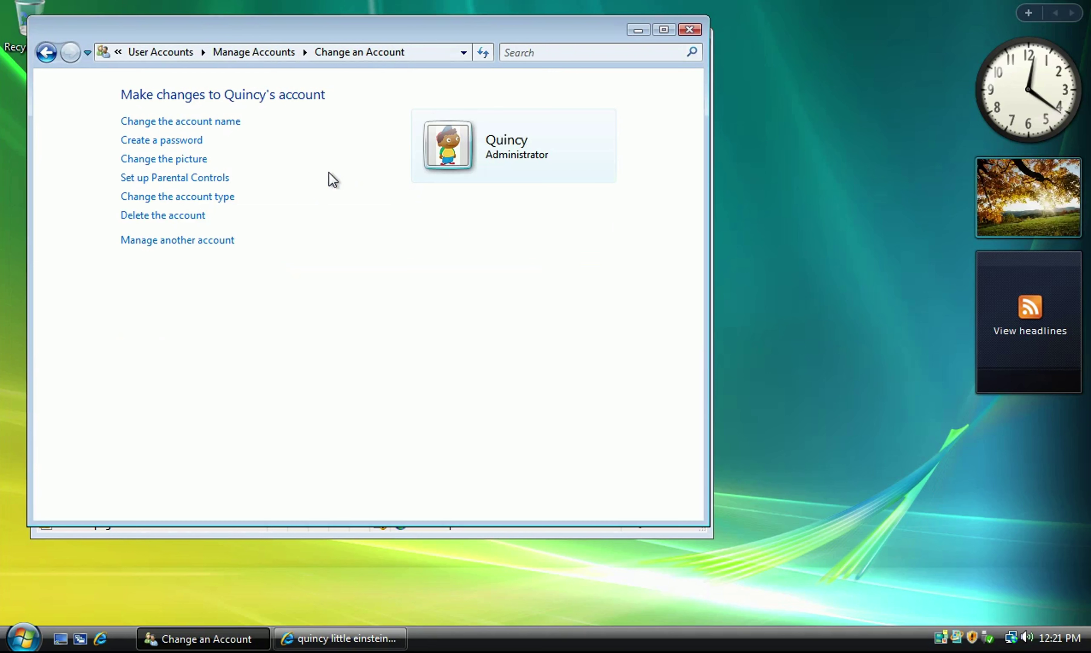
{"action": "left_click", "coordinate": [690, 30]}
{"action": "left_click", "coordinate": [694, 42]}
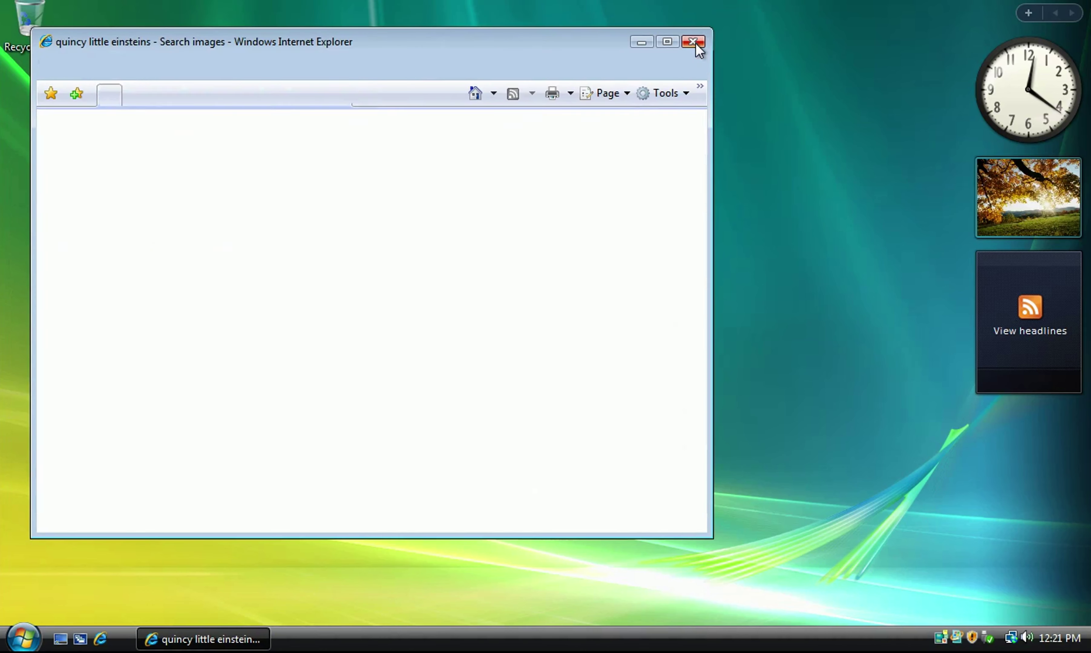
{"action": "left_click", "coordinate": [28, 629]}
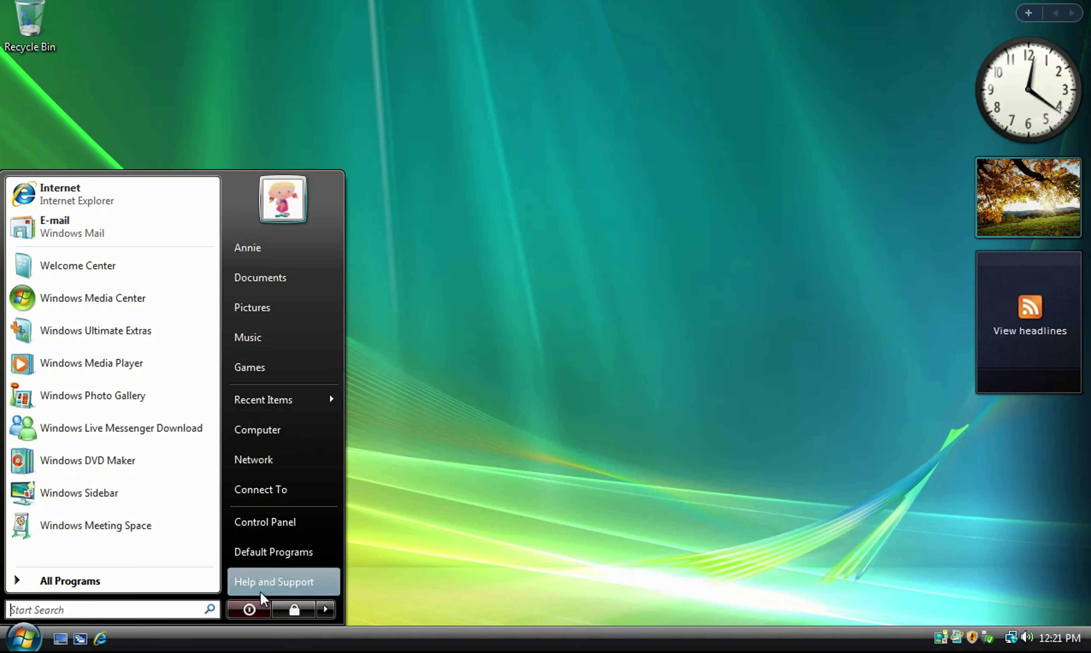
{"action": "left_click", "coordinate": [326, 610]}
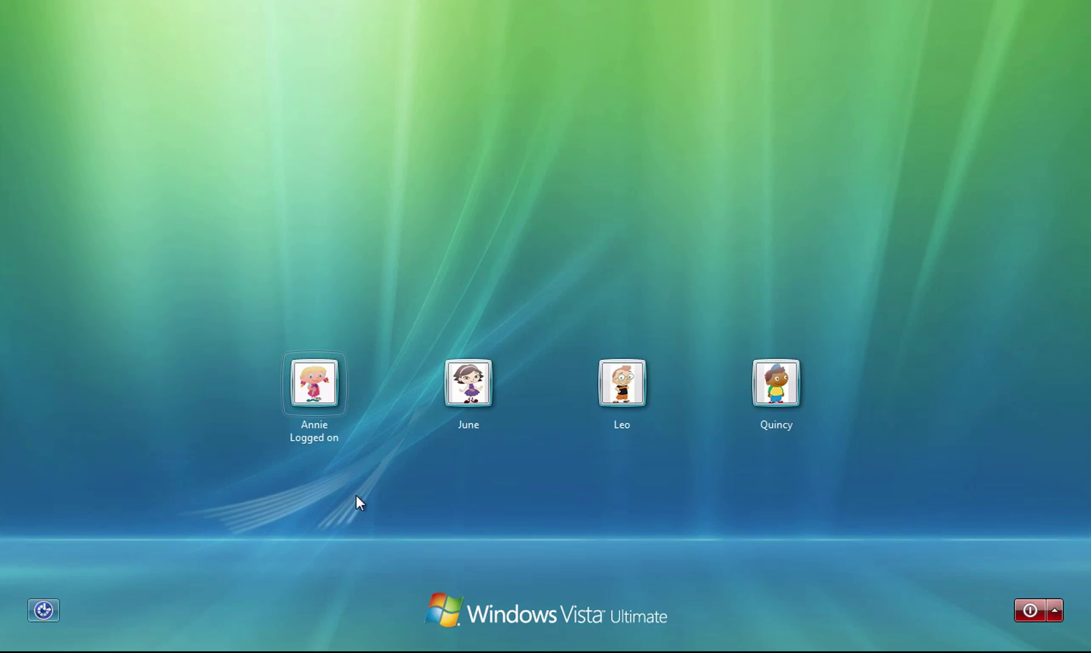
{"action": "left_click", "coordinate": [480, 373]}
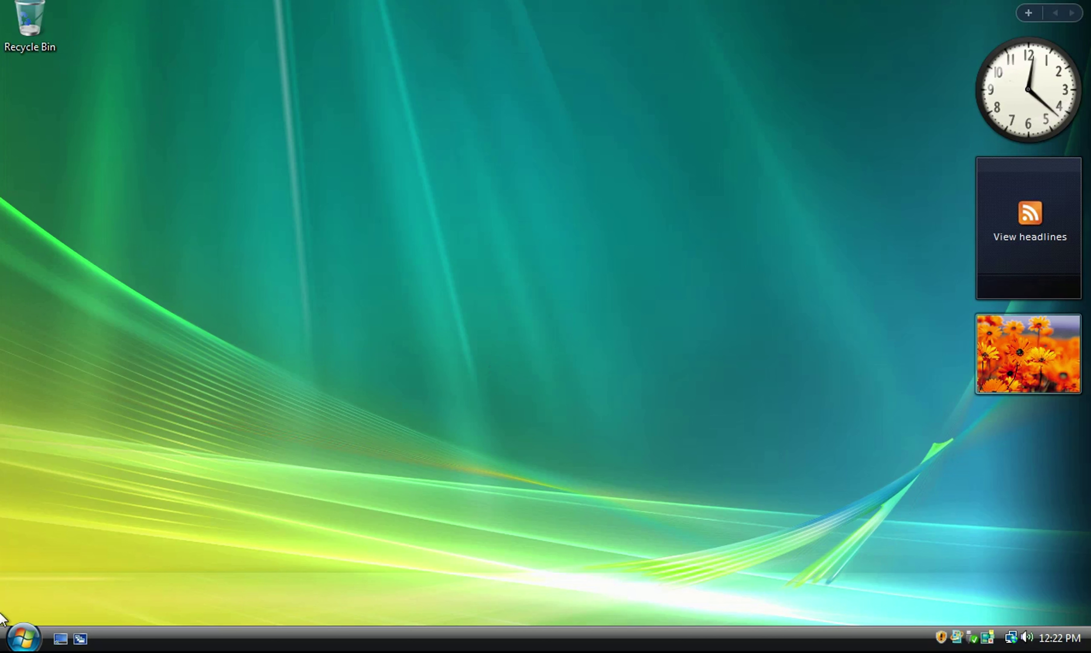
- Check June's cartoon picture on her Start menu, then switch user to leave her session
{"action": "left_click", "coordinate": [17, 635]}
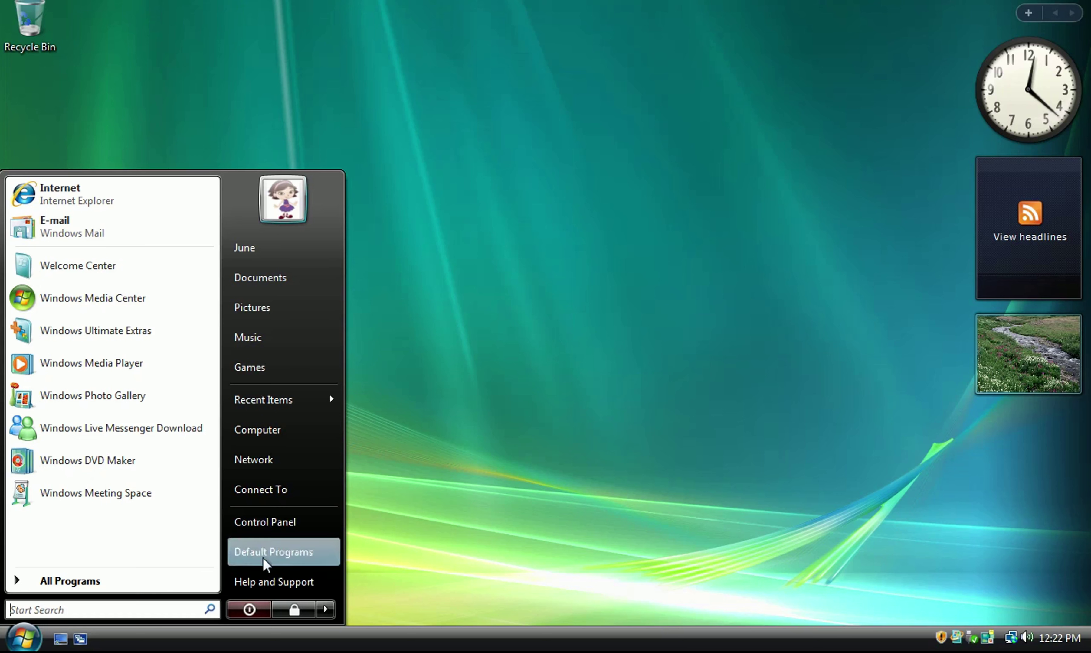
{"action": "left_click", "coordinate": [325, 611]}
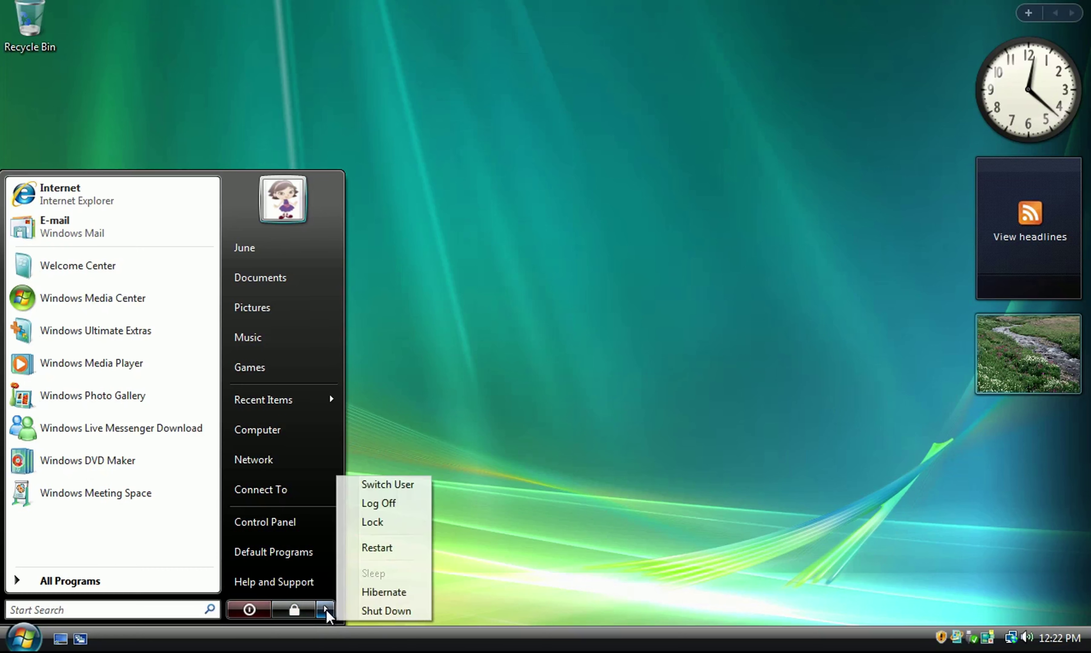
{"action": "left_click", "coordinate": [398, 486]}
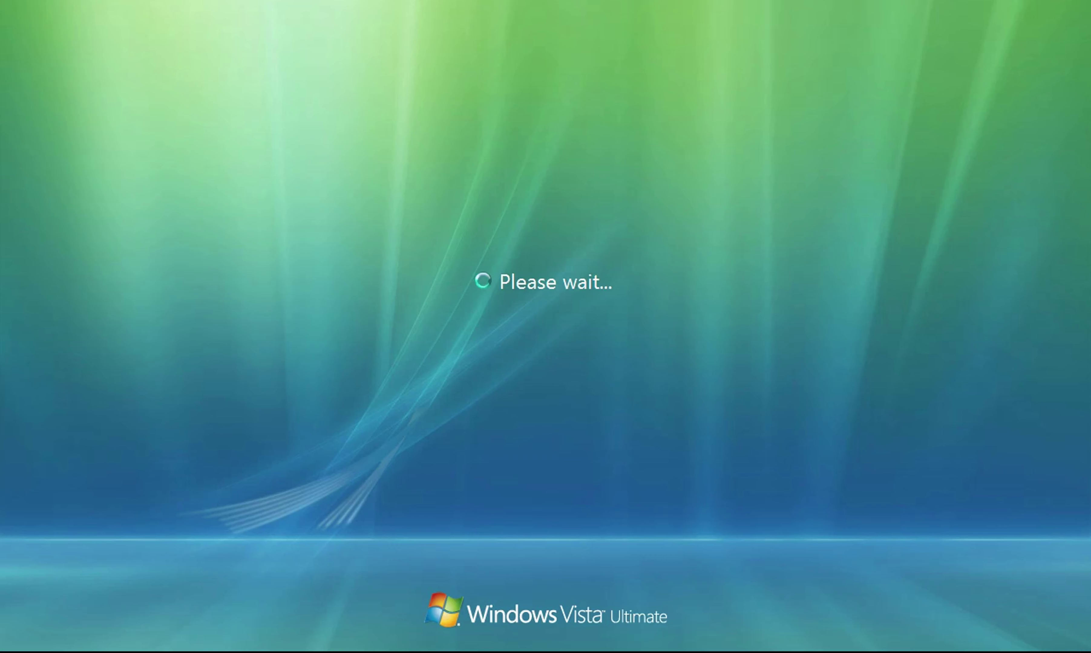
- Log on as Leo from his Welcome screen tile
{"action": "left_click", "coordinate": [631, 377]}
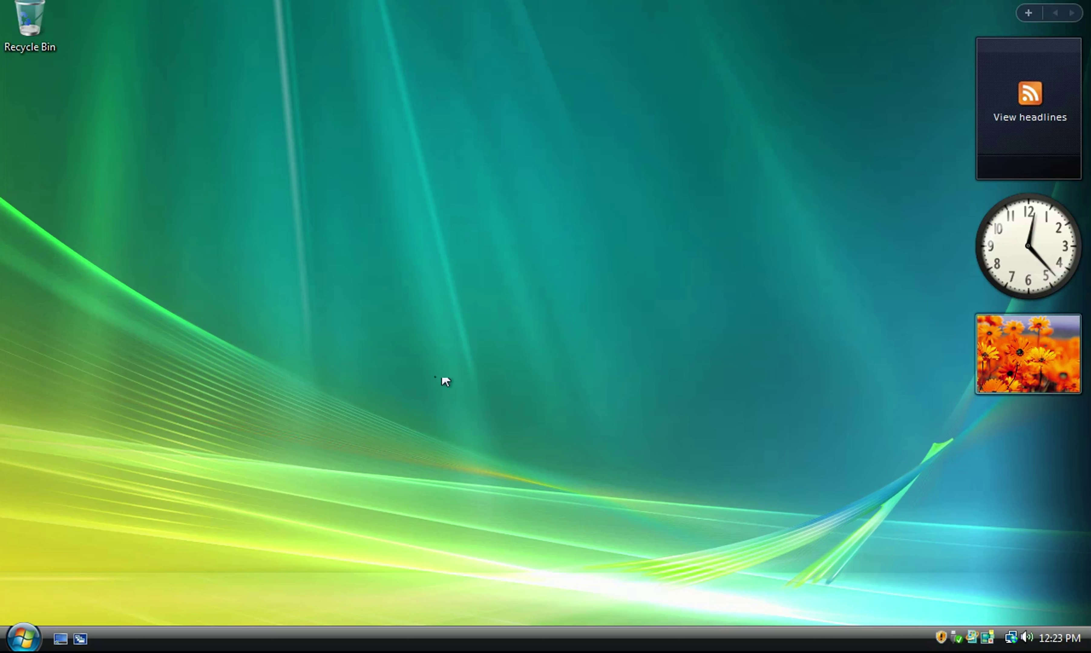
- Check Leo's Start menu picture, switch user to Quincy, and confirm Quincy's cartoon picture
{"action": "left_click", "coordinate": [23, 637]}
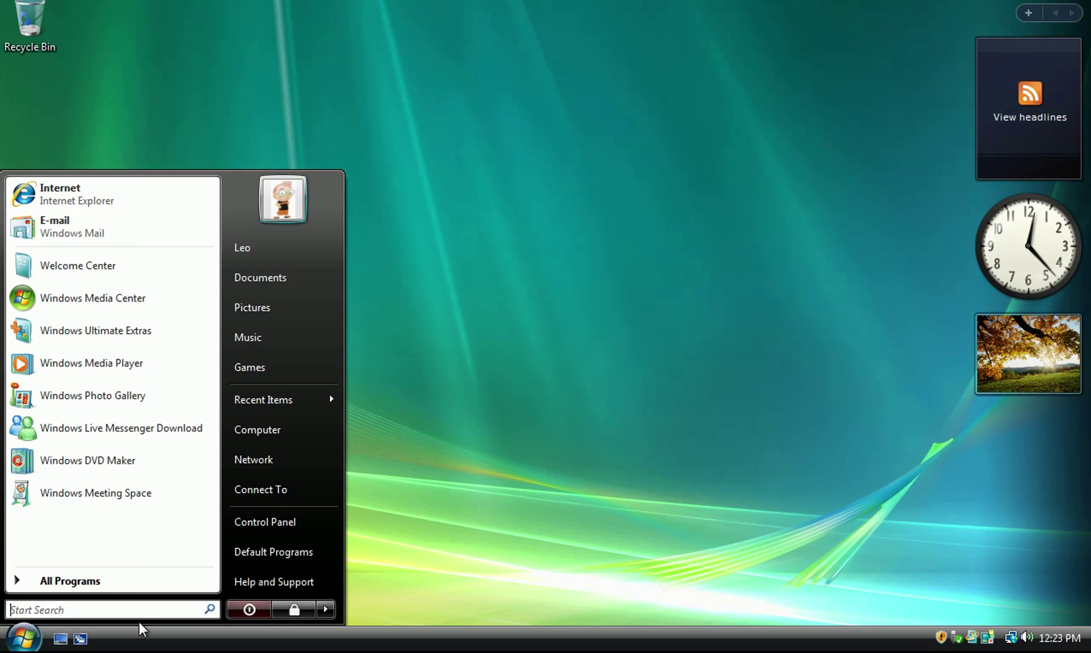
{"action": "left_click", "coordinate": [325, 611]}
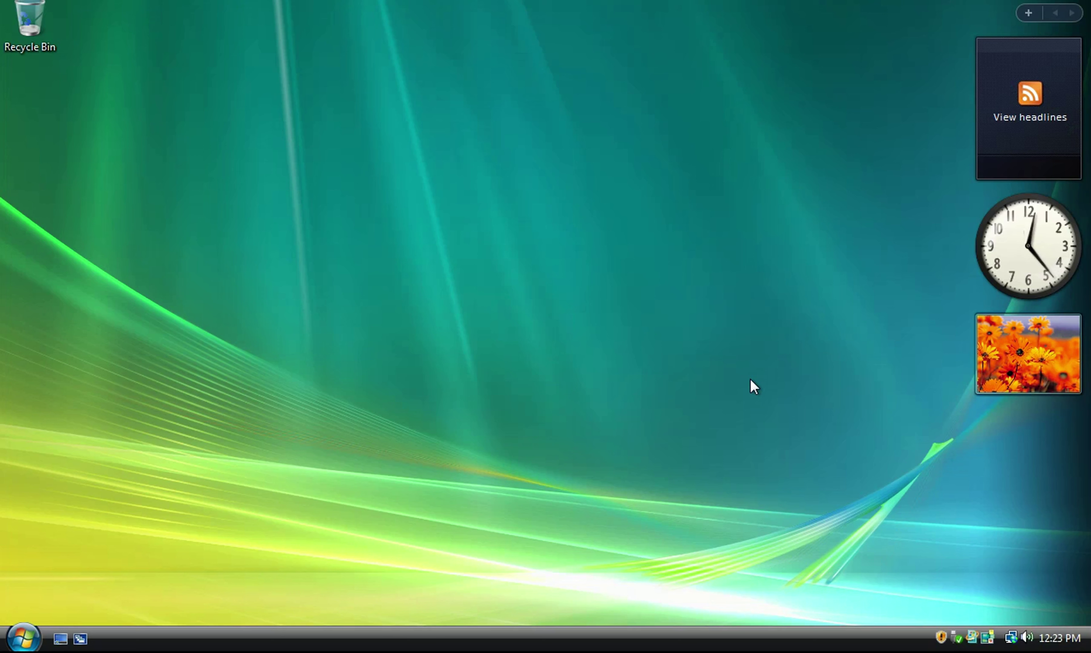
{"action": "left_click", "coordinate": [24, 644]}
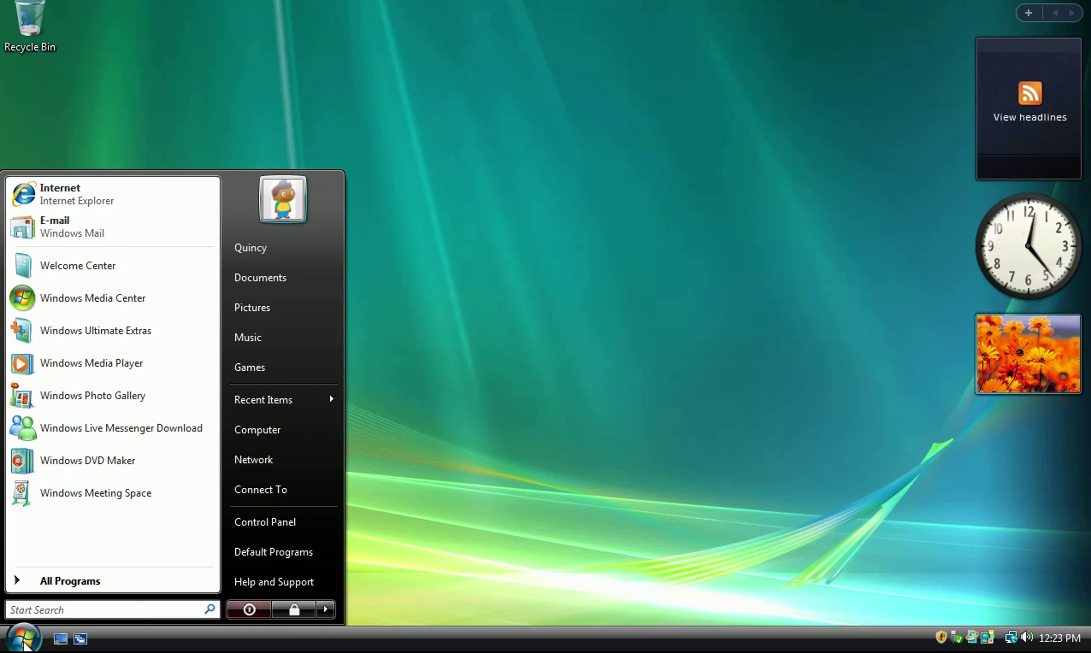